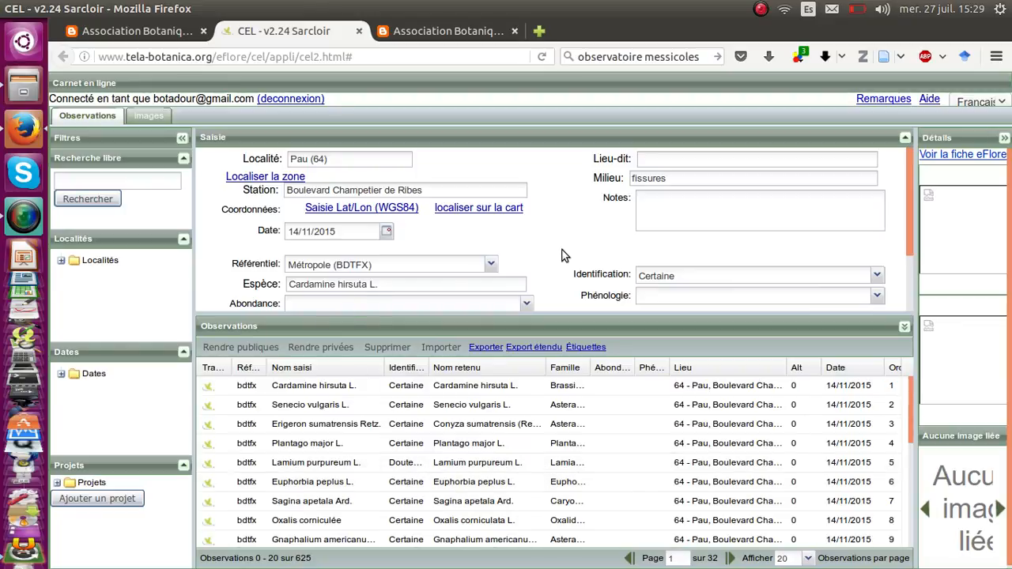
Reset the observation entry form, and load the Senecio vulgaris L. observation into it from the list
scroll(562, 254, "down", 2)
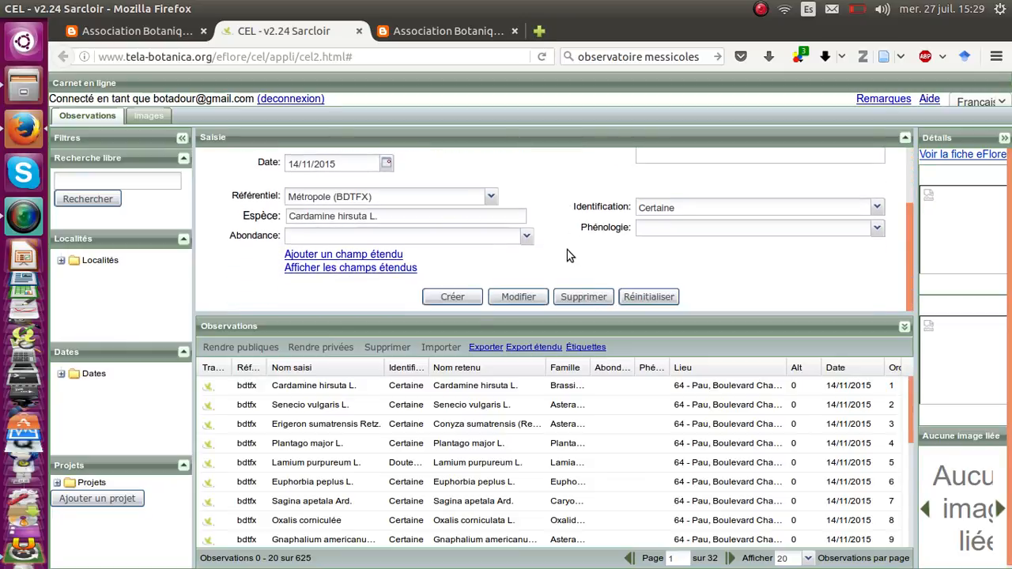
left_click(648, 297)
scroll(588, 261, "up", 2)
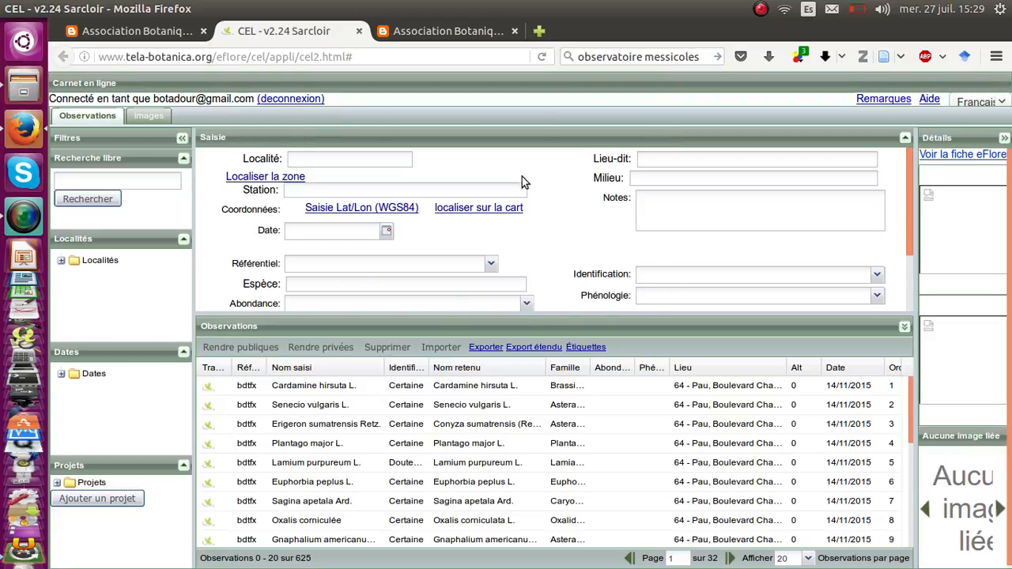
left_click(325, 405)
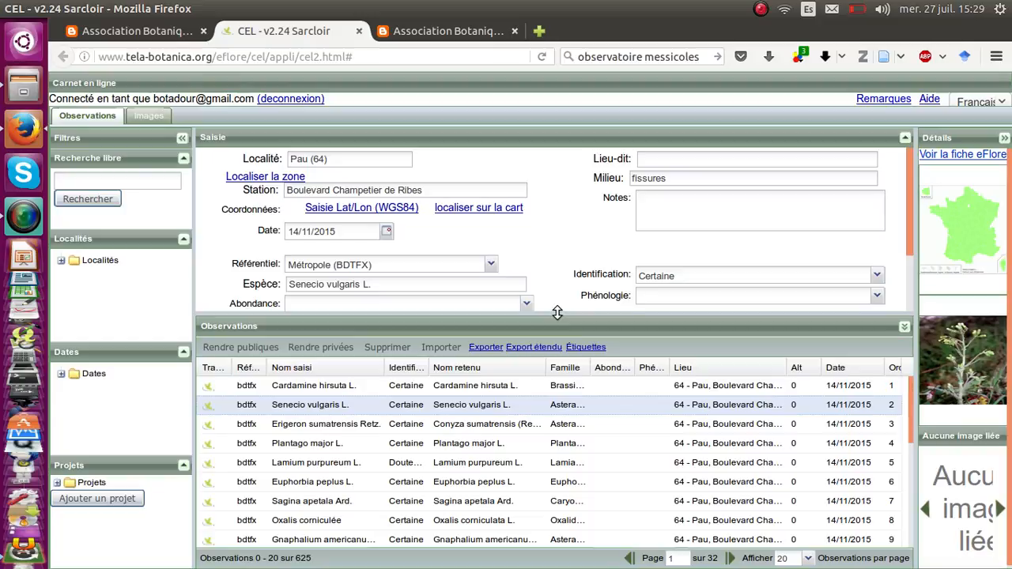
Try different height splits between the entry form and the observation list, enlarging each in turn
left_click_drag(558, 312, 552, 223)
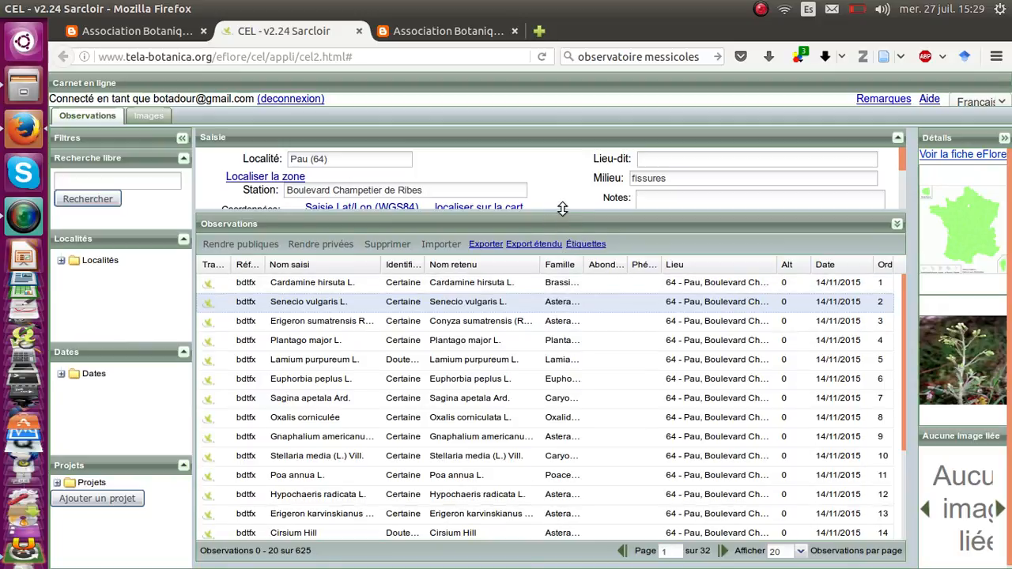
left_click_drag(562, 210, 558, 457)
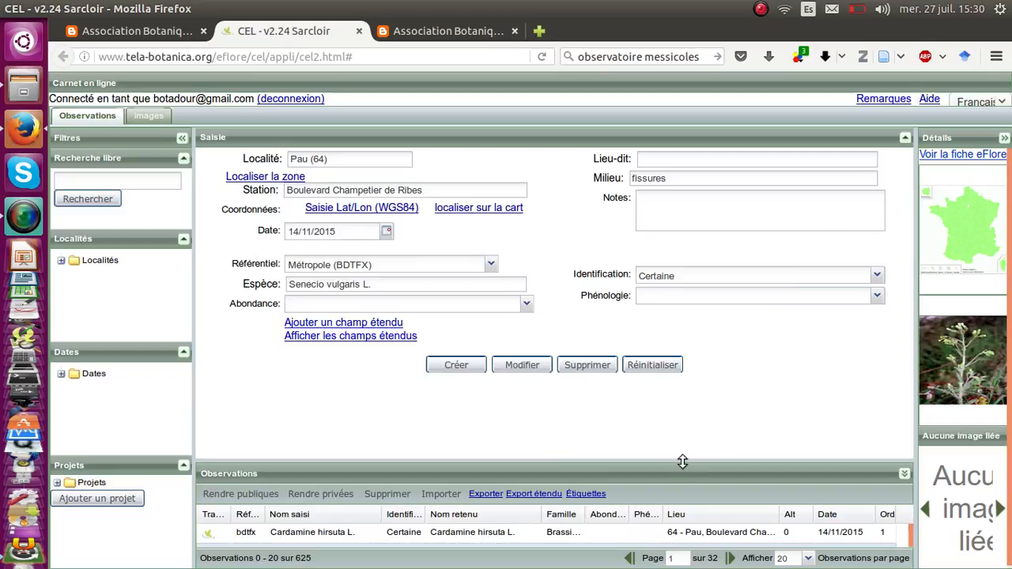
left_click_drag(683, 465, 683, 318)
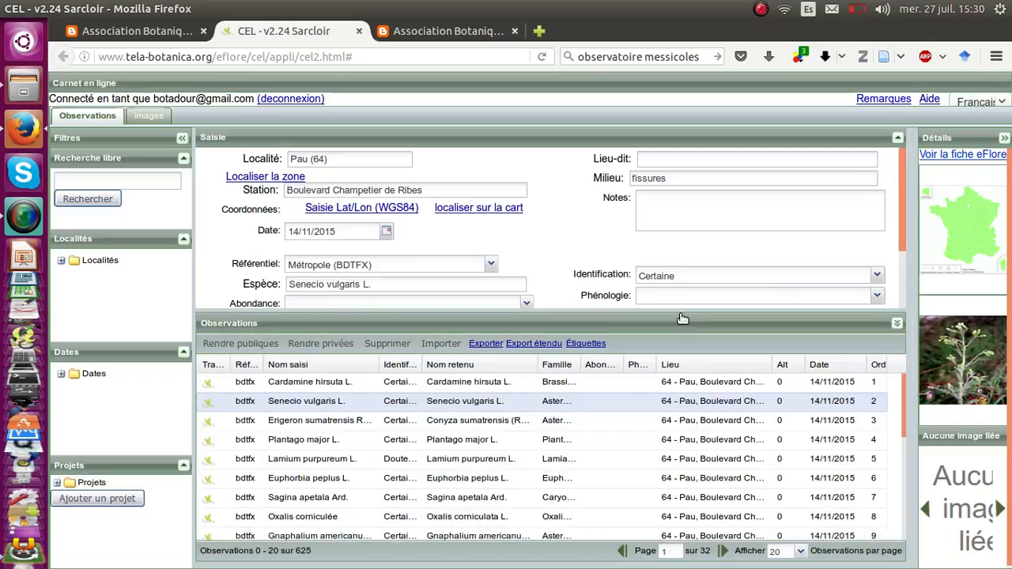
Collapse the Saisie and Observations panels and restore both
left_click(898, 141)
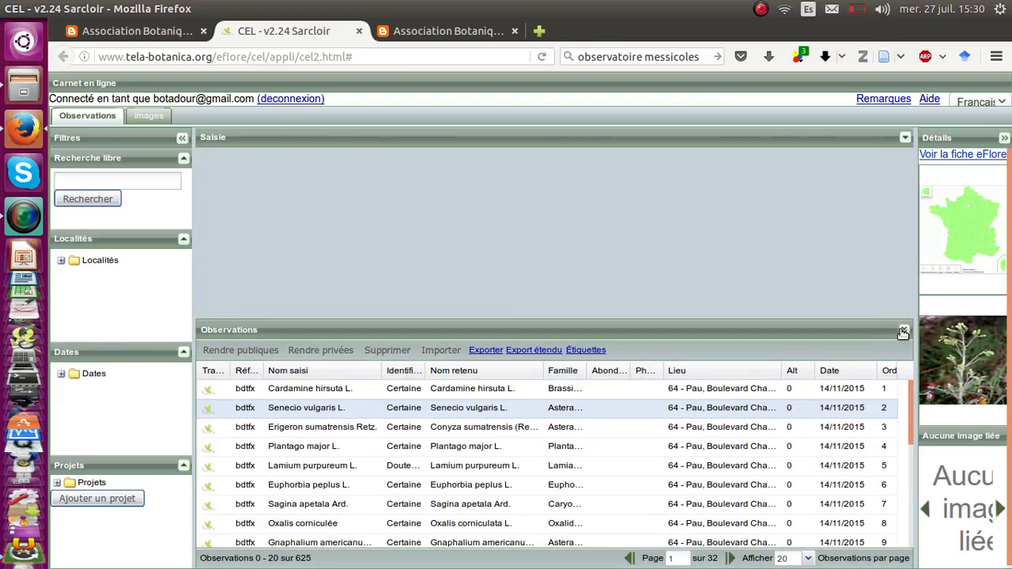
left_click(903, 331)
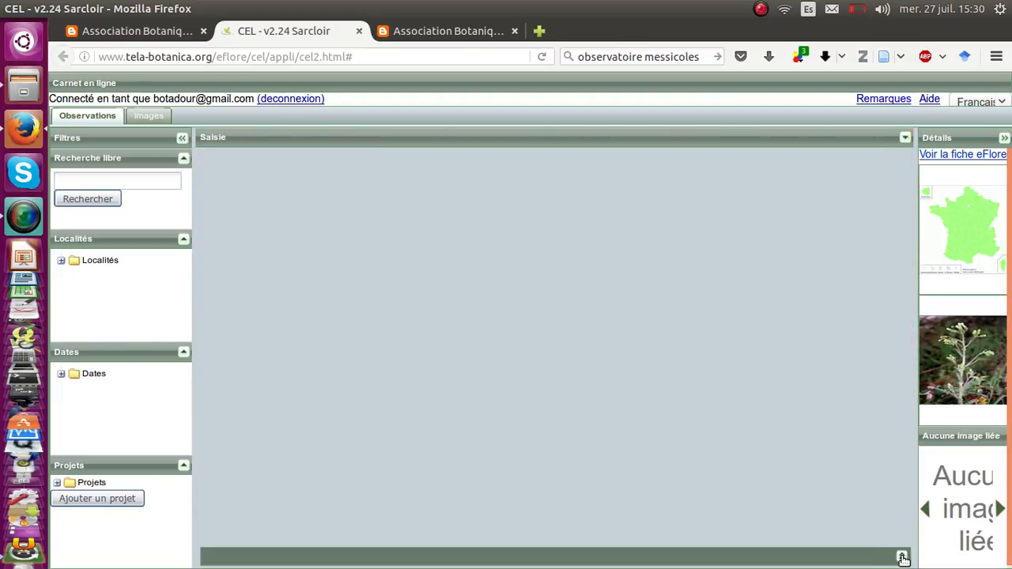
left_click(903, 558)
left_click_drag(702, 308, 689, 332)
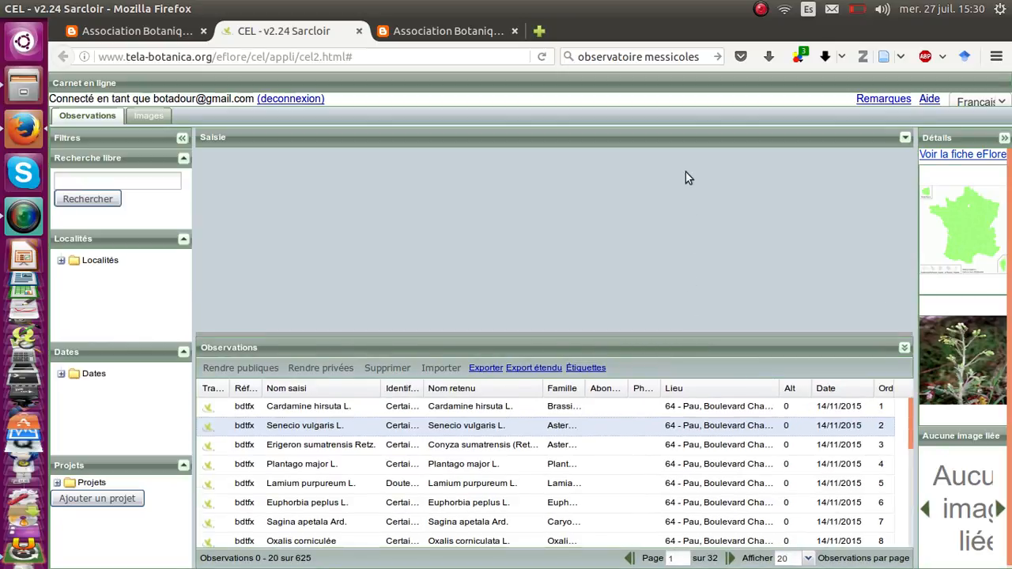
left_click(906, 138)
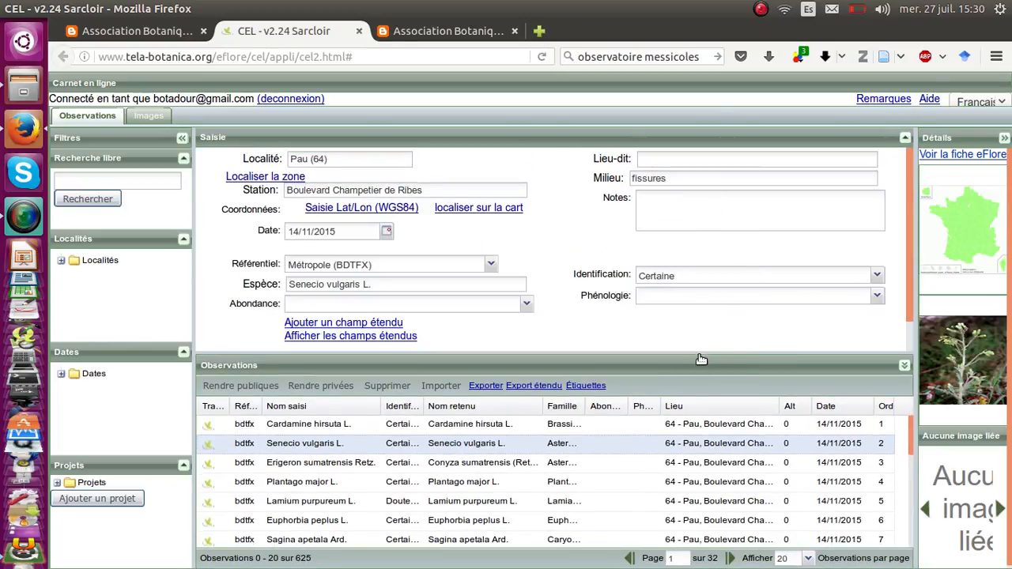
Enlarge the observation list upward over the entry form, and widen the Filtres and Détails panels
left_click_drag(701, 354, 681, 217)
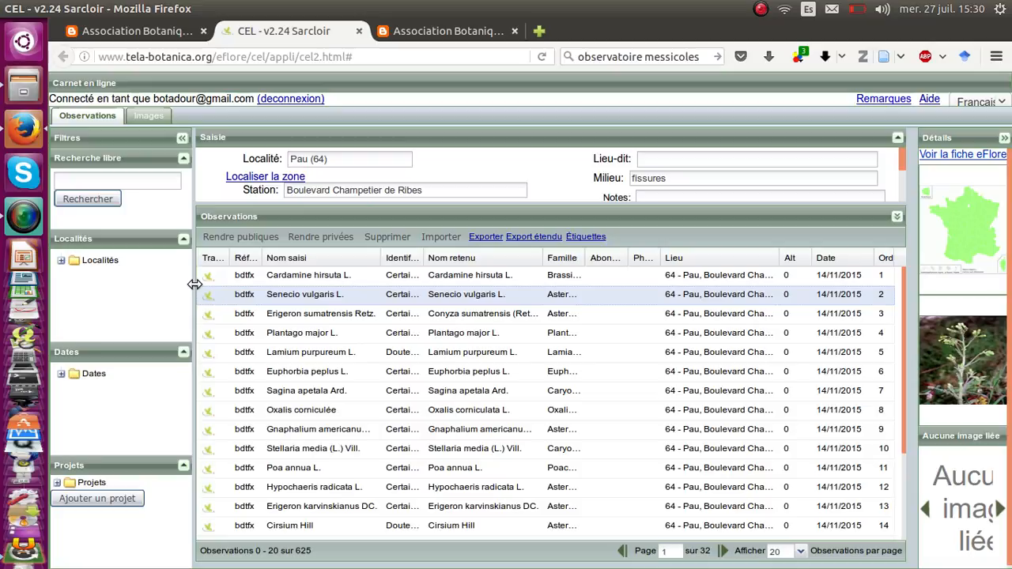
left_click_drag(195, 284, 288, 276)
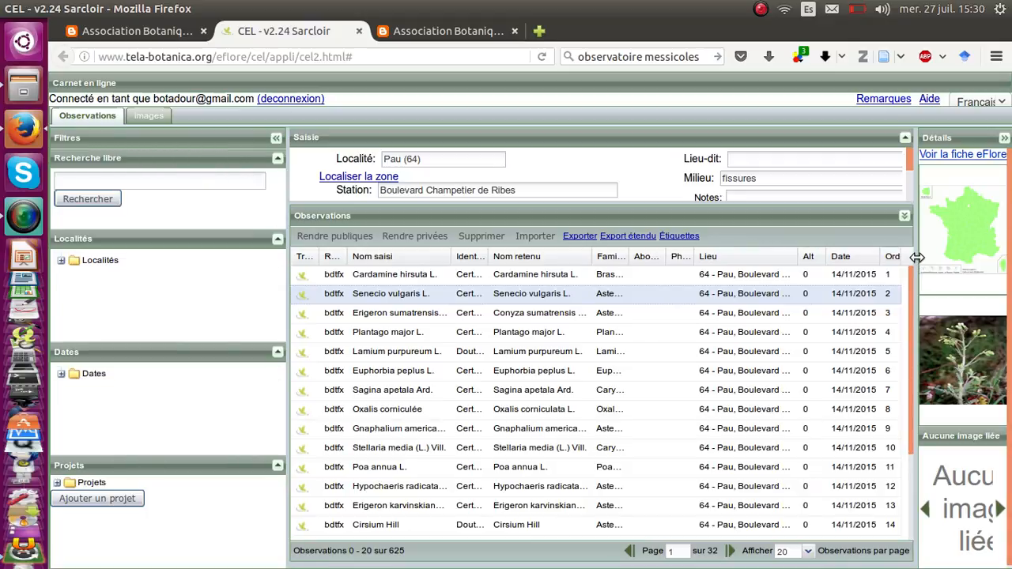
left_click_drag(915, 256, 873, 254)
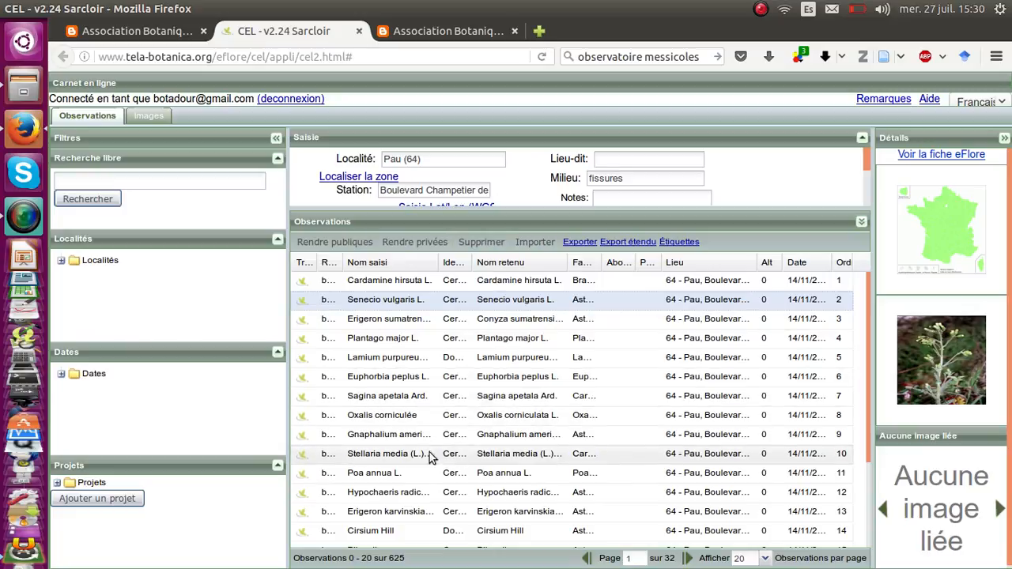
Search the observations for "Lamium" with the free-text filter
left_click(173, 184)
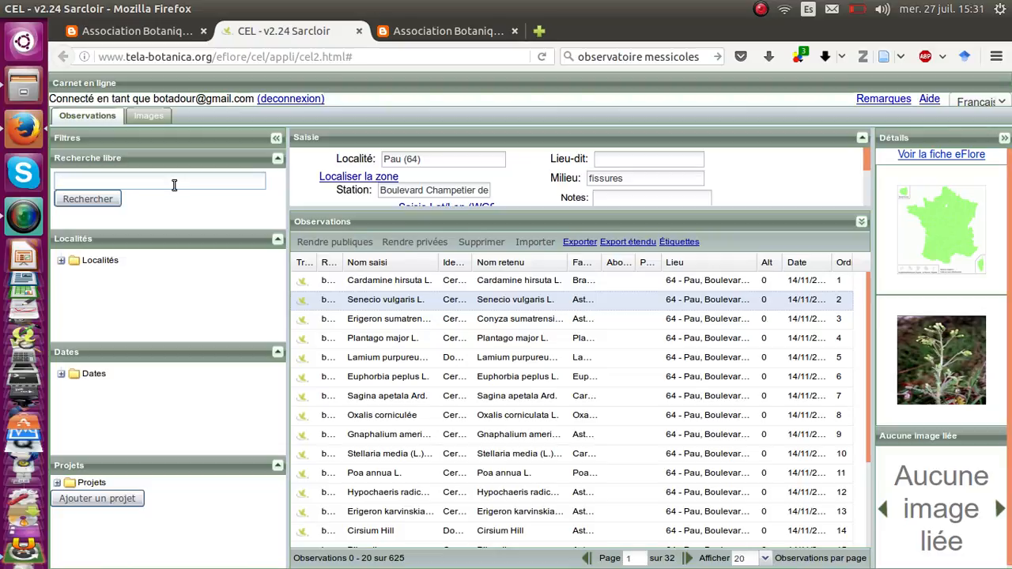
type("Lamium")
key("Return")
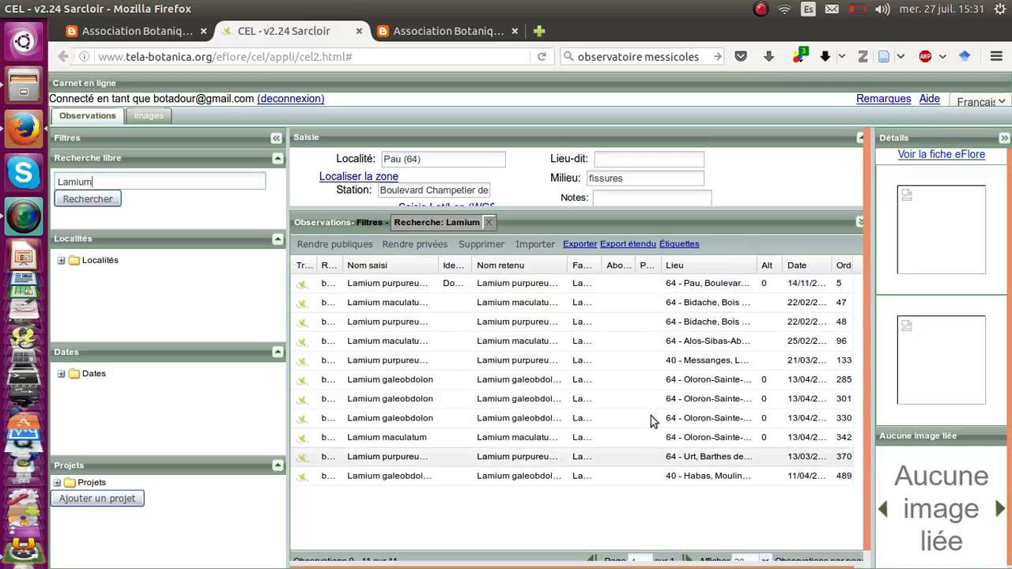
scroll(542, 507, "down", 1)
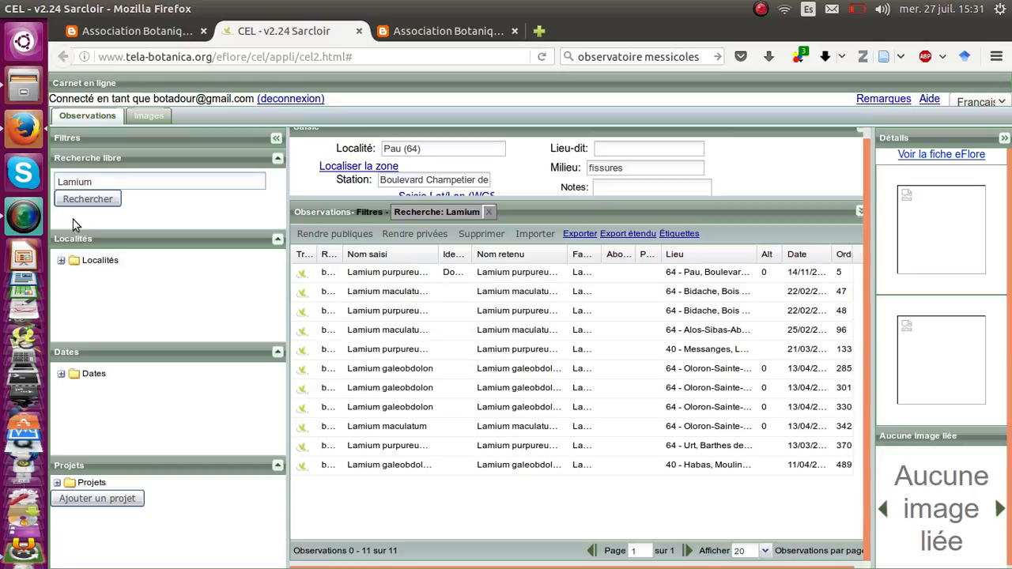
Narrow the Lamium results to the locality Oloron-Sainte-Marie in department 64, FR
left_click(62, 261)
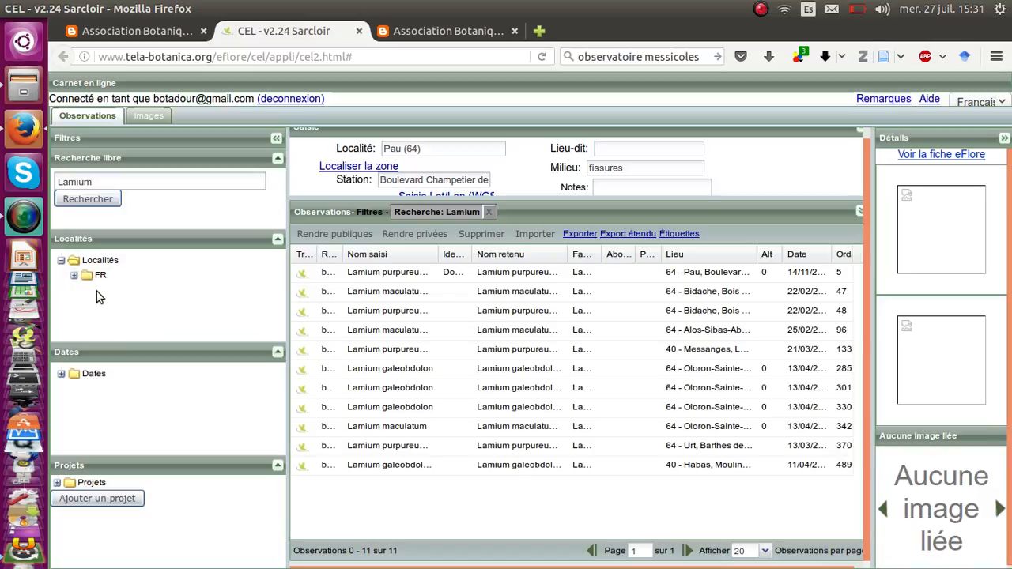
left_click(72, 276)
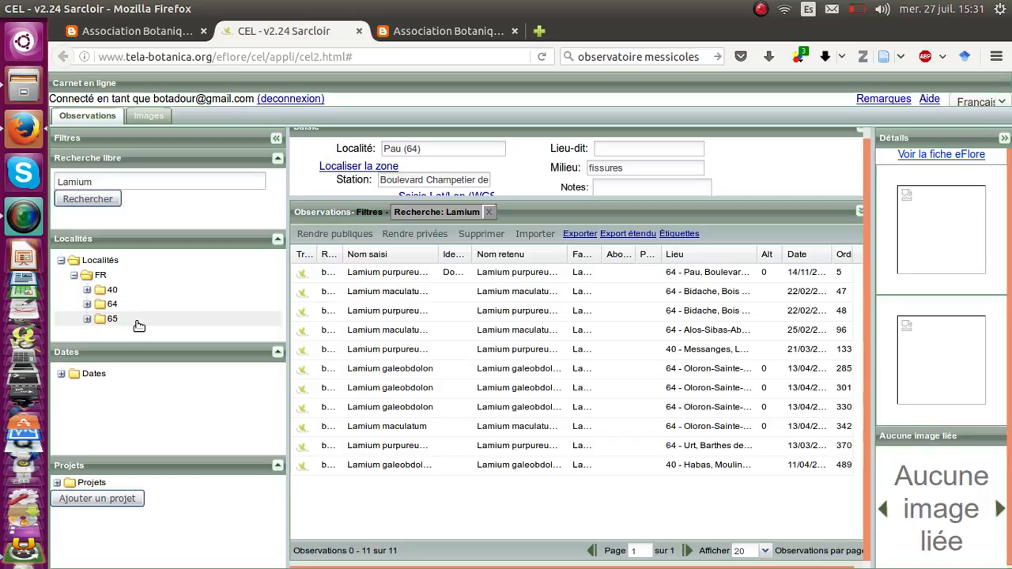
left_click(87, 305)
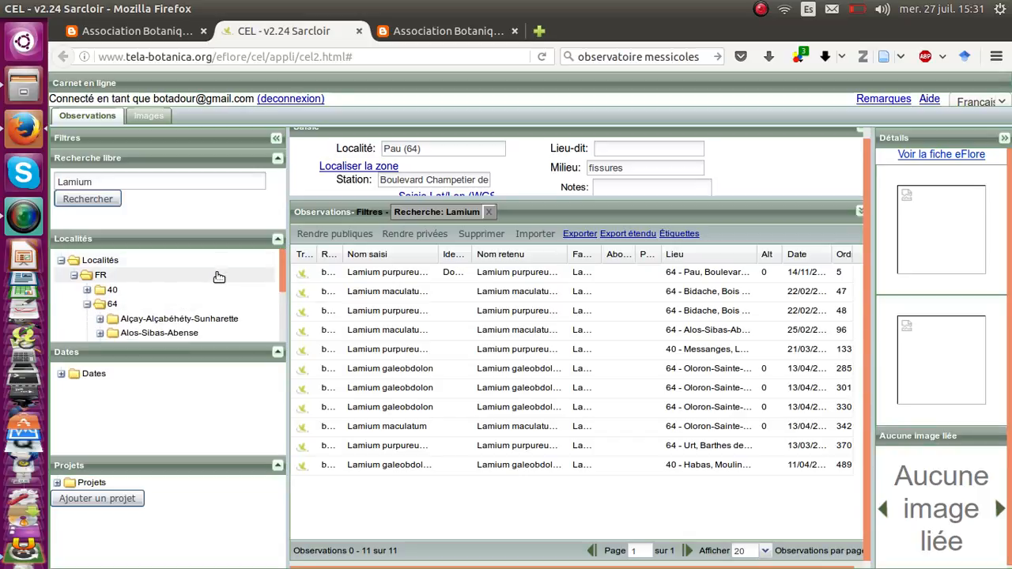
scroll(219, 277, "down", 2)
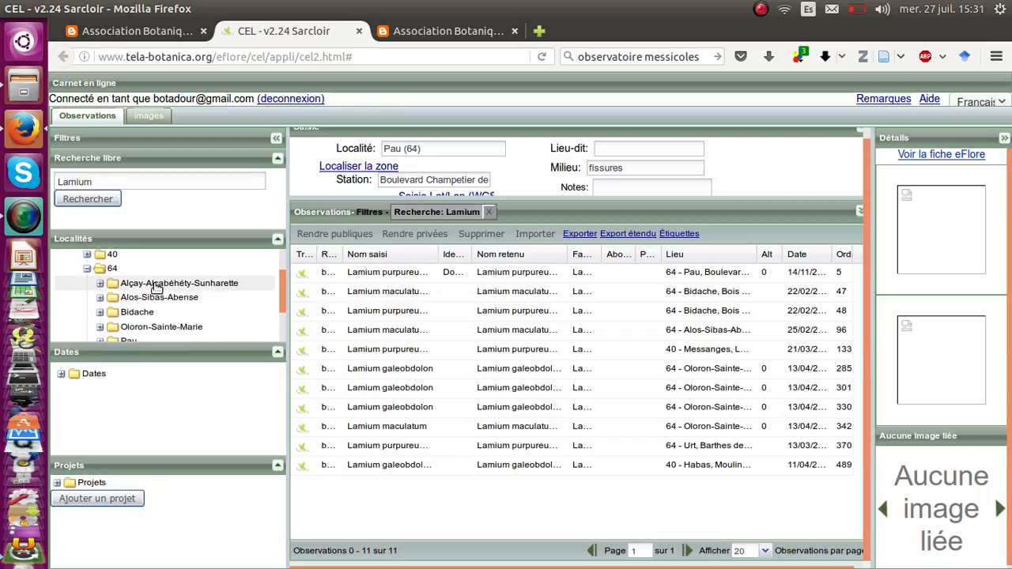
scroll(170, 309, "down", 2)
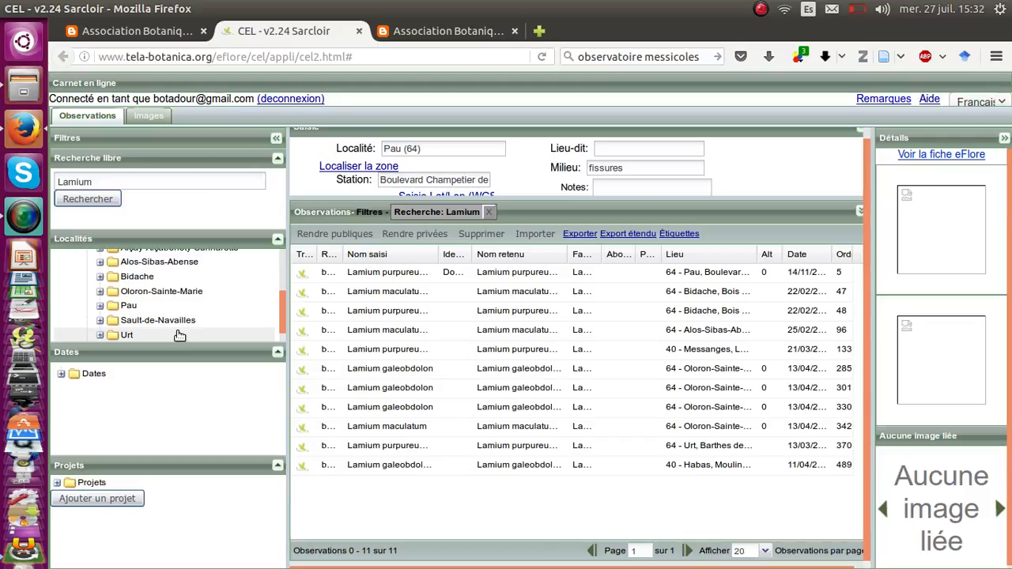
scroll(179, 335, "up", 2)
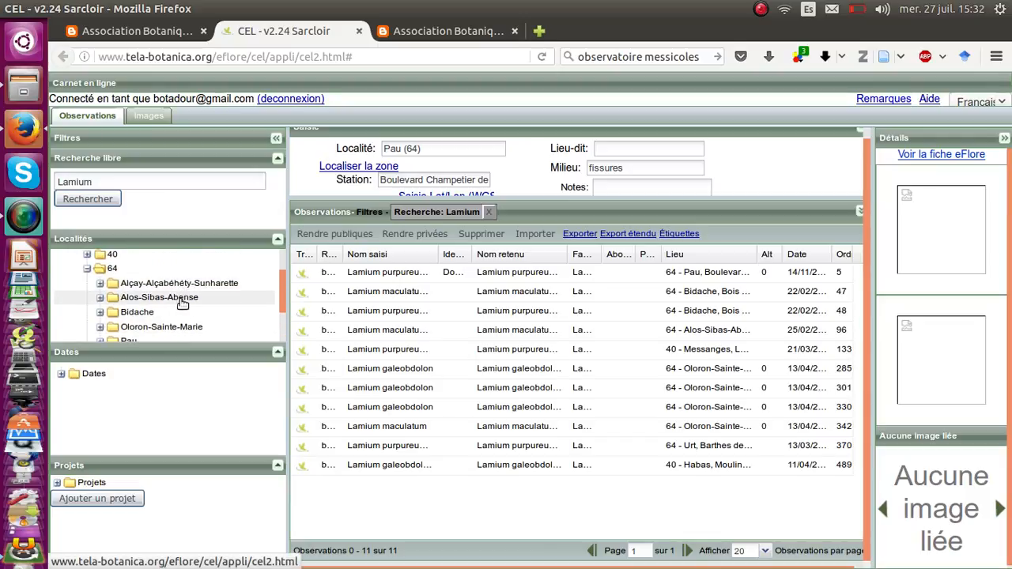
scroll(182, 308, "down", 2)
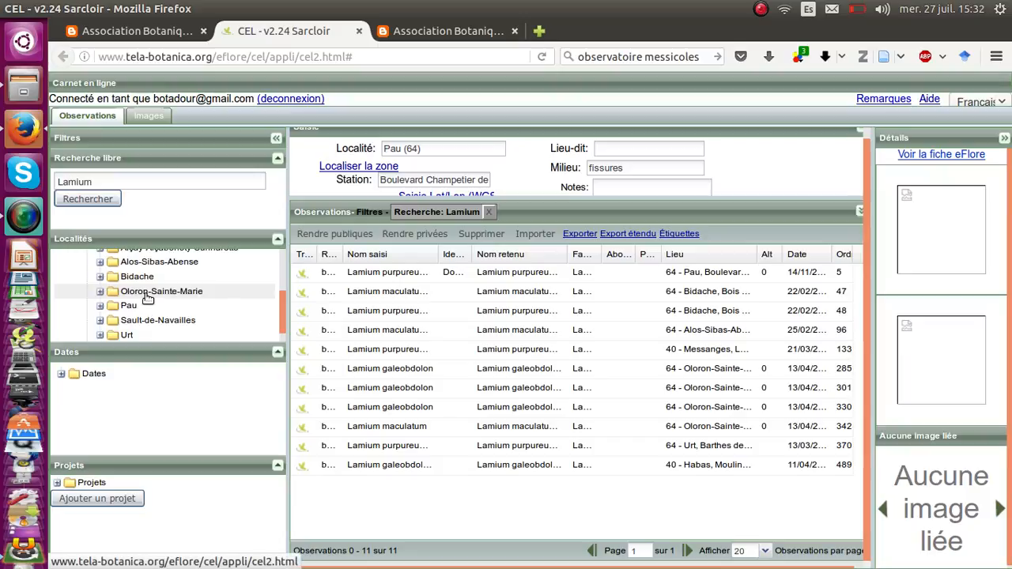
left_click(147, 293)
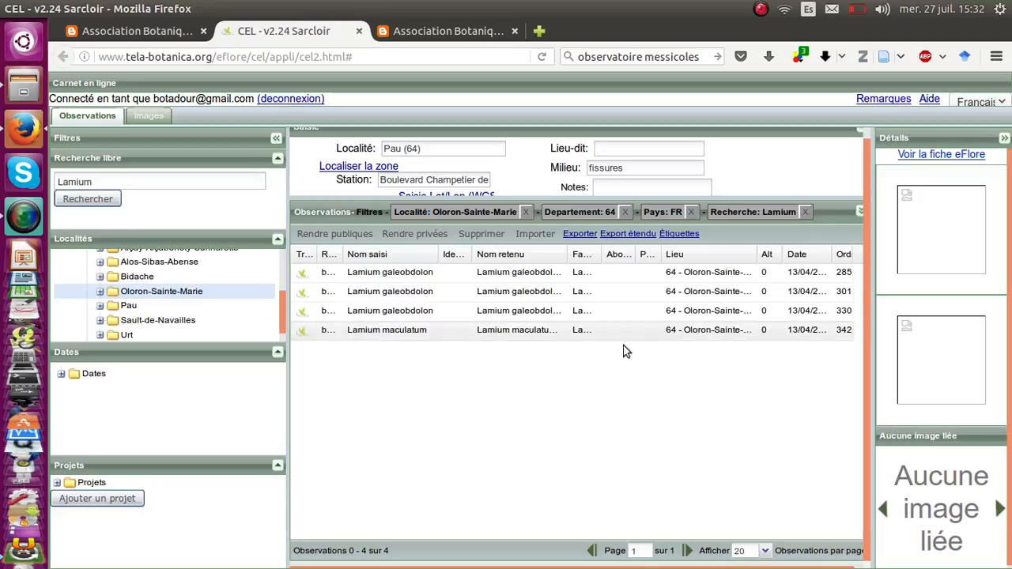
Remove the Lamium search filter and look through the Oloron-Sainte-Marie observations
left_click(806, 213)
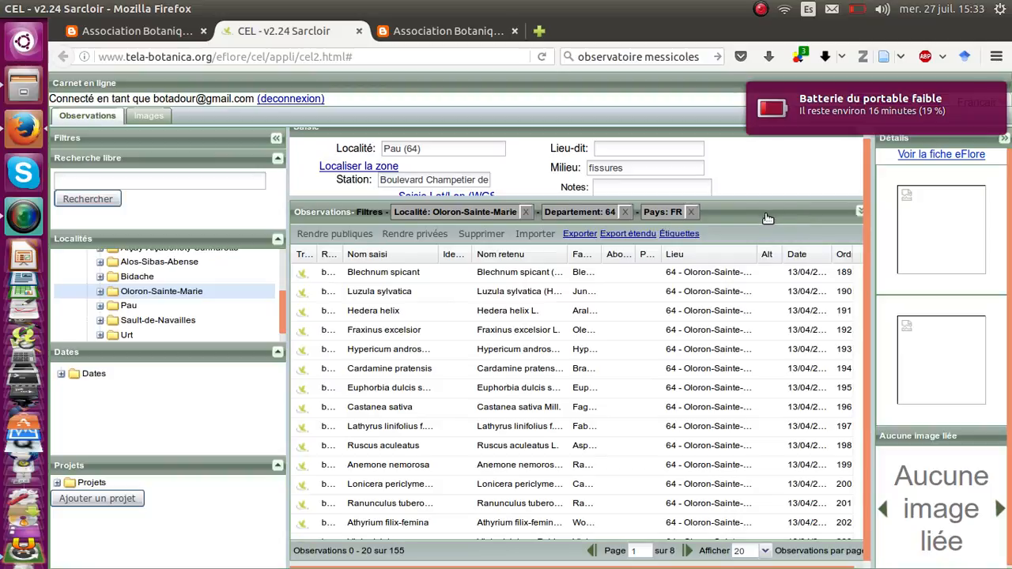
scroll(408, 297, "down", 1)
scroll(406, 297, "down", 2)
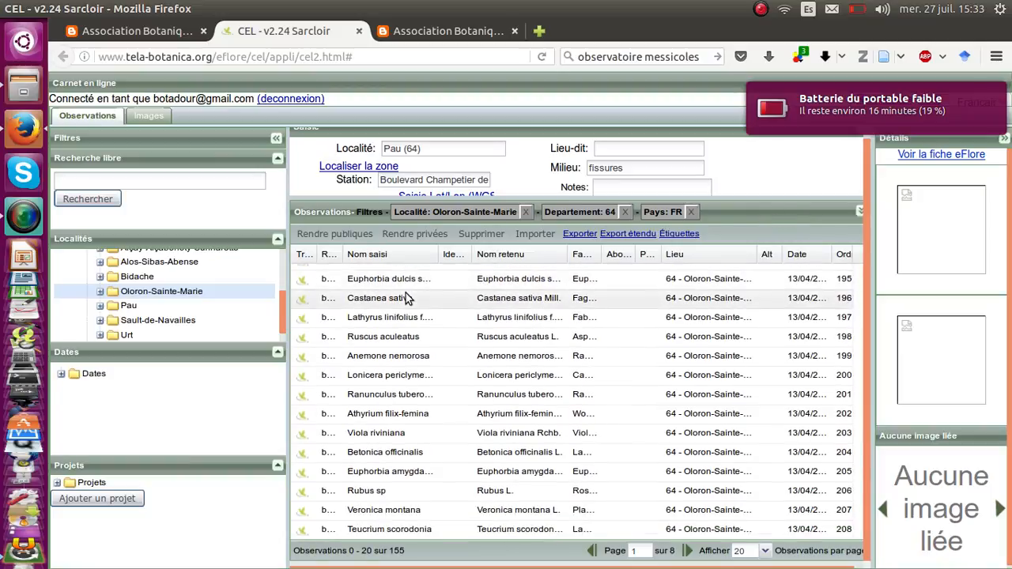
scroll(397, 456, "up", 3)
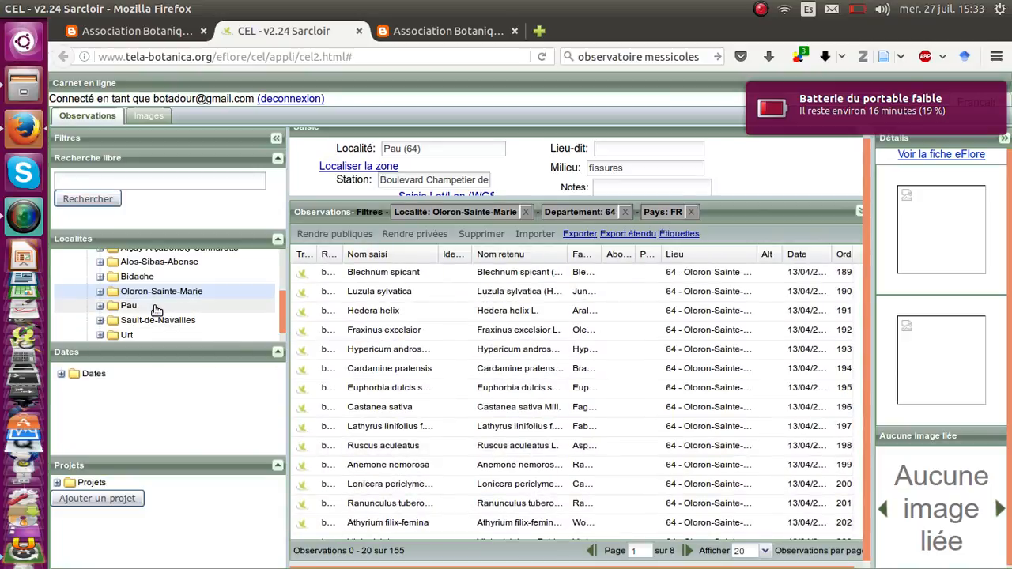
Add a date filter limiting the observations to mai 2016
left_click(61, 375)
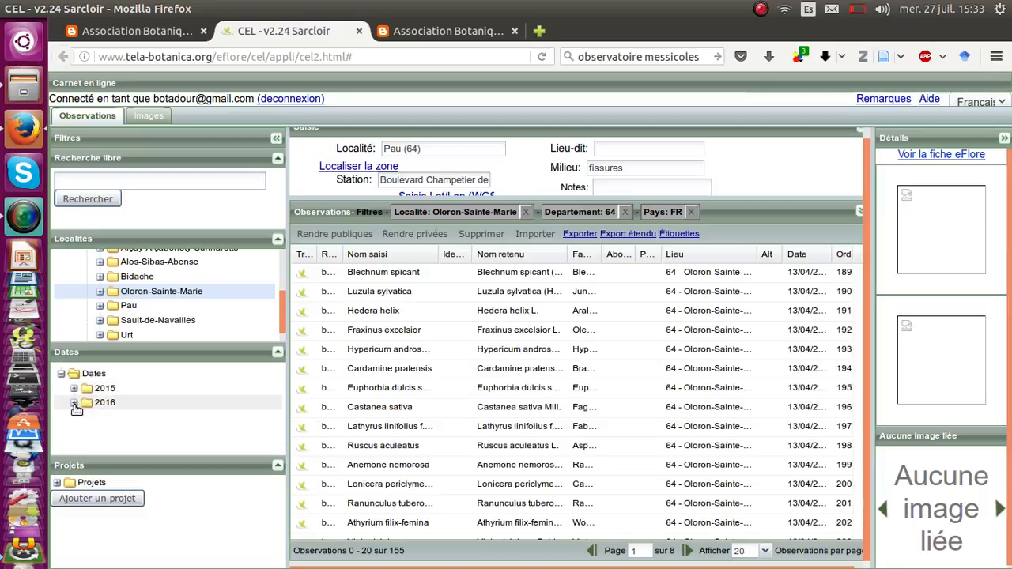
left_click(75, 404)
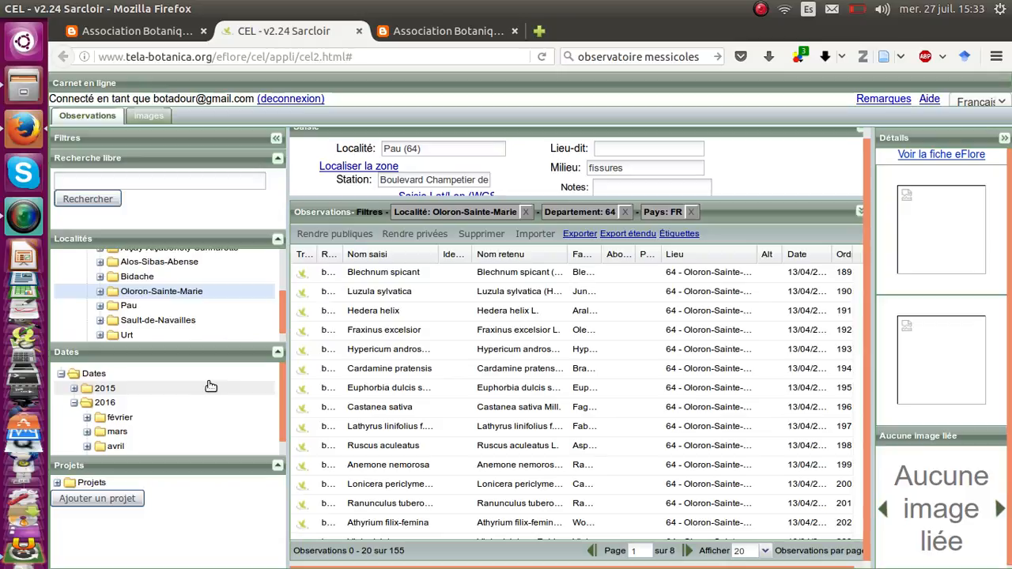
scroll(211, 387, "down", 1)
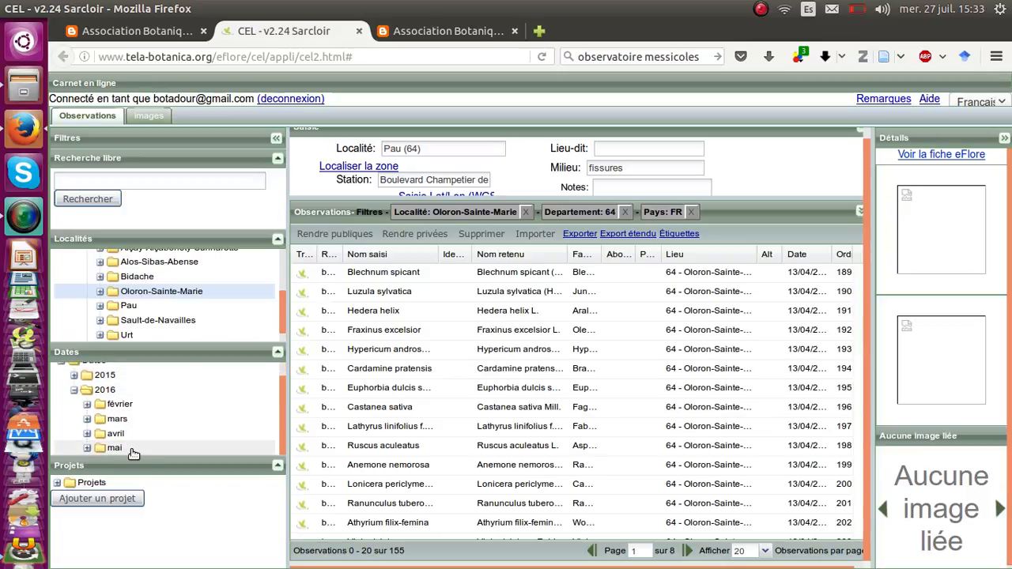
left_click(114, 448)
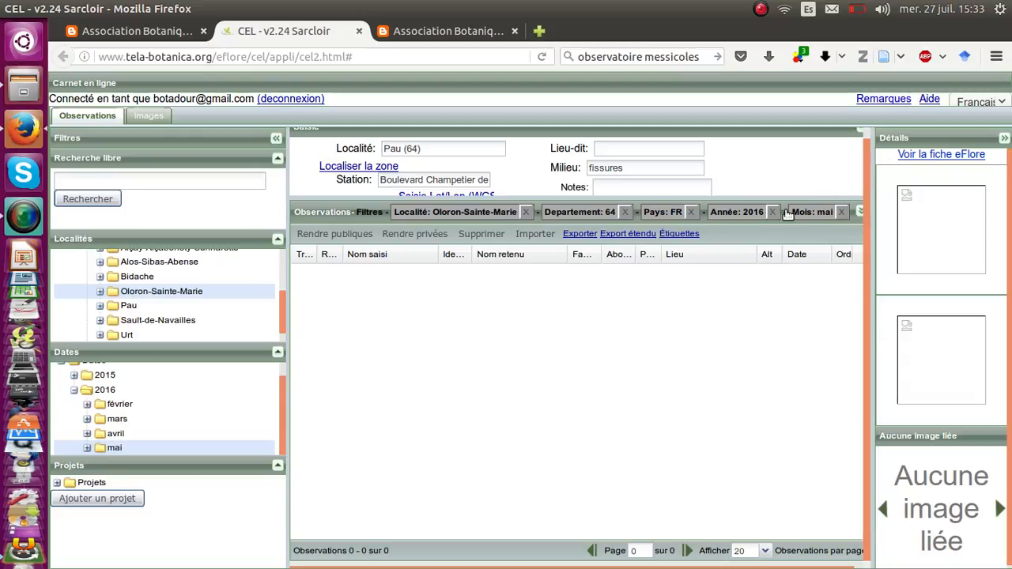
Remove the locality, department and country filters, keeping the date filter, and look through the remaining observations
left_click(525, 212)
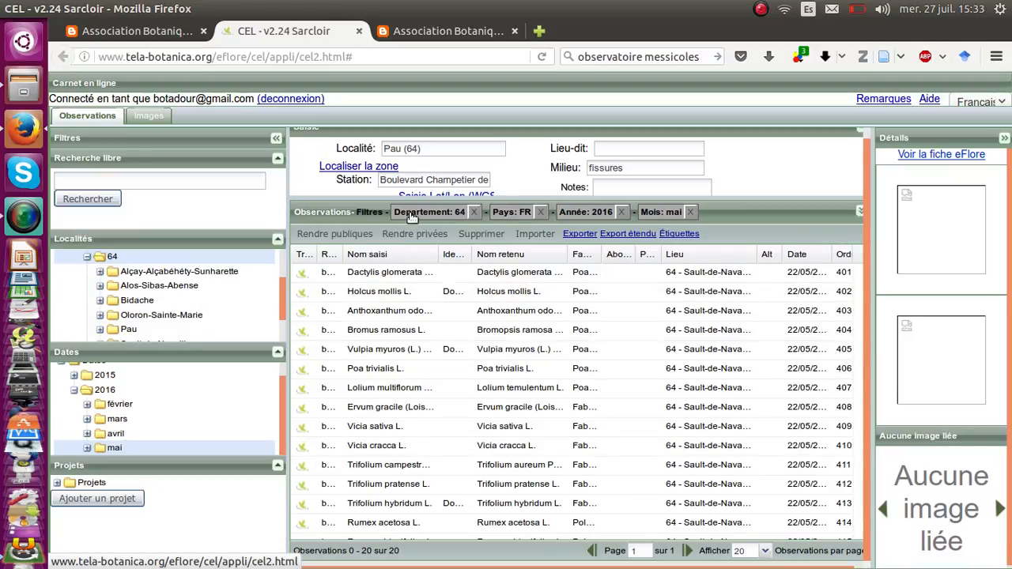
left_click(475, 212)
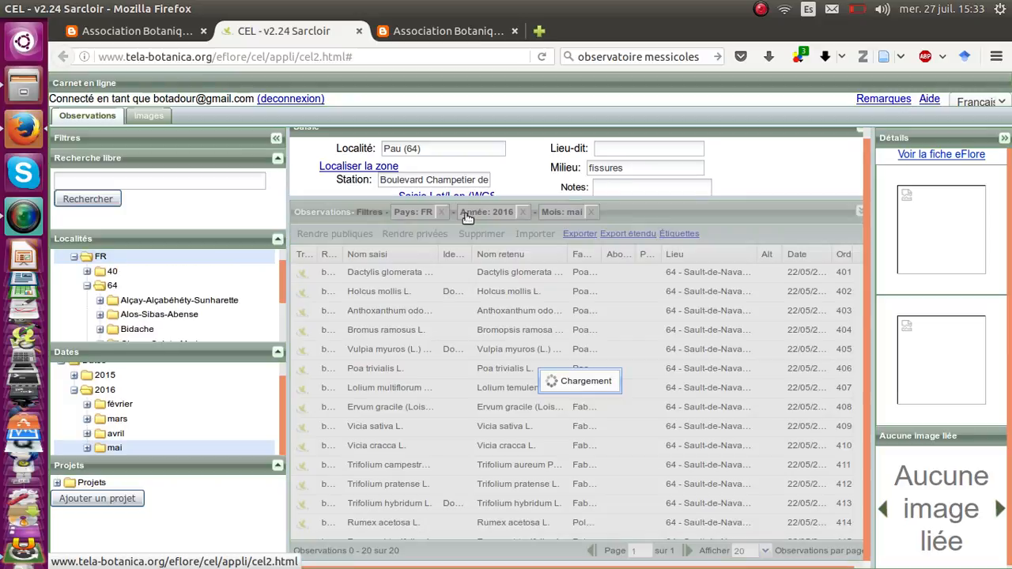
left_click(441, 212)
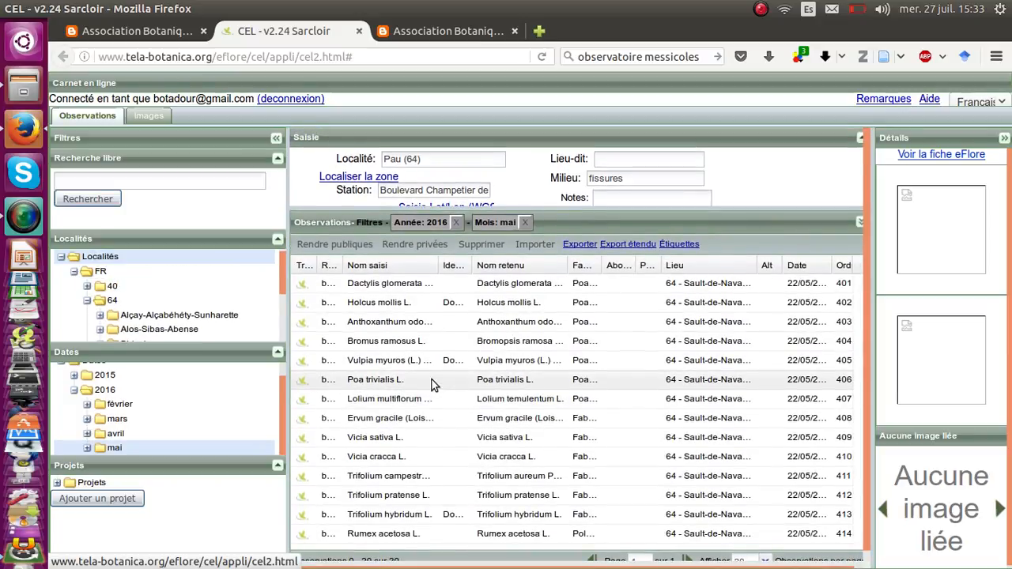
scroll(432, 379, "down", 3)
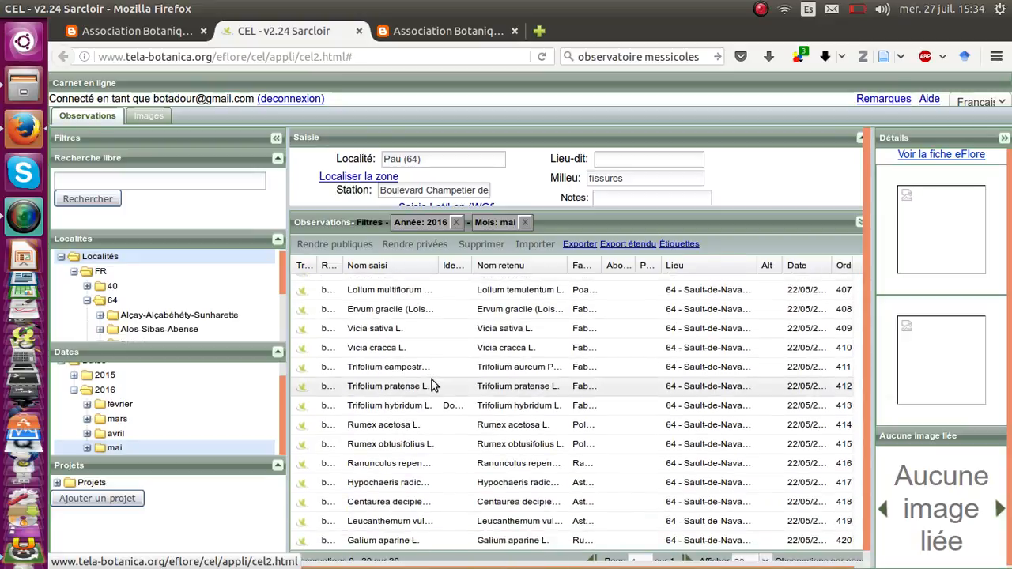
Switch the date filter to 13 mars 2016 and, after viewing those observations, to 21 mars 2016
scroll(432, 380, "up", 1)
scroll(432, 385, "up", 1)
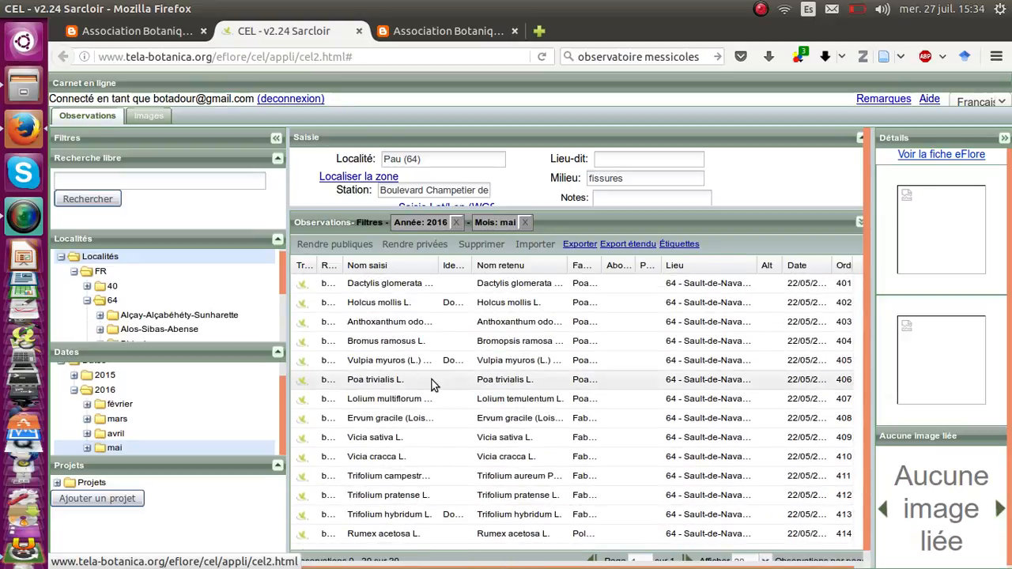
scroll(432, 380, "down", 3)
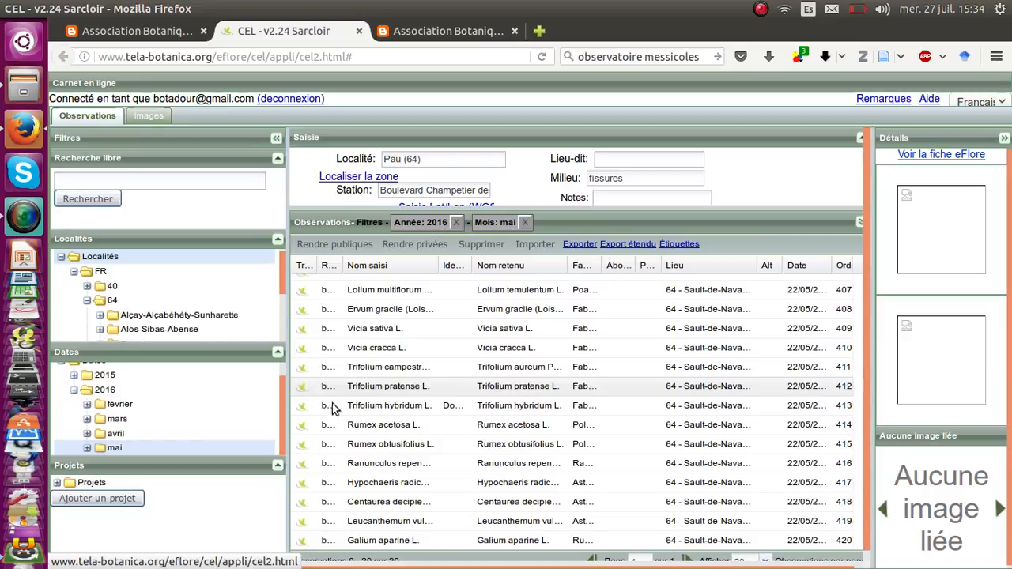
scroll(191, 406, "down", 1)
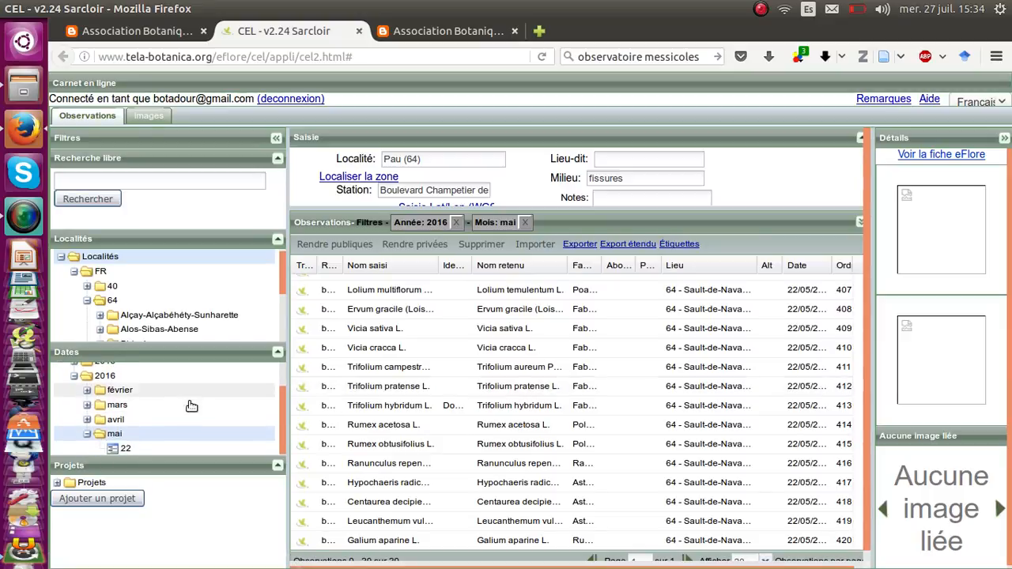
left_click(87, 404)
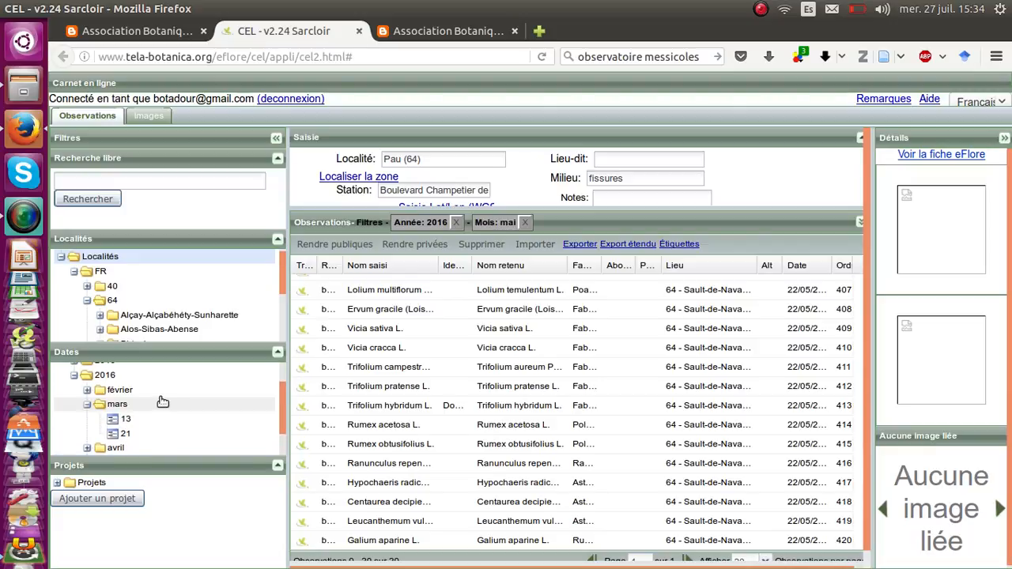
left_click(125, 419)
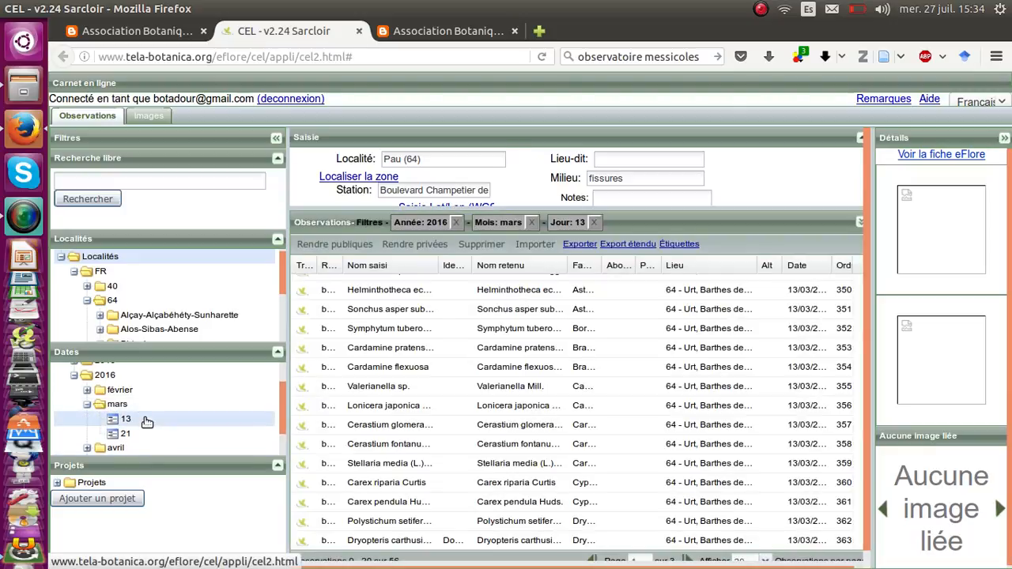
left_click(148, 434)
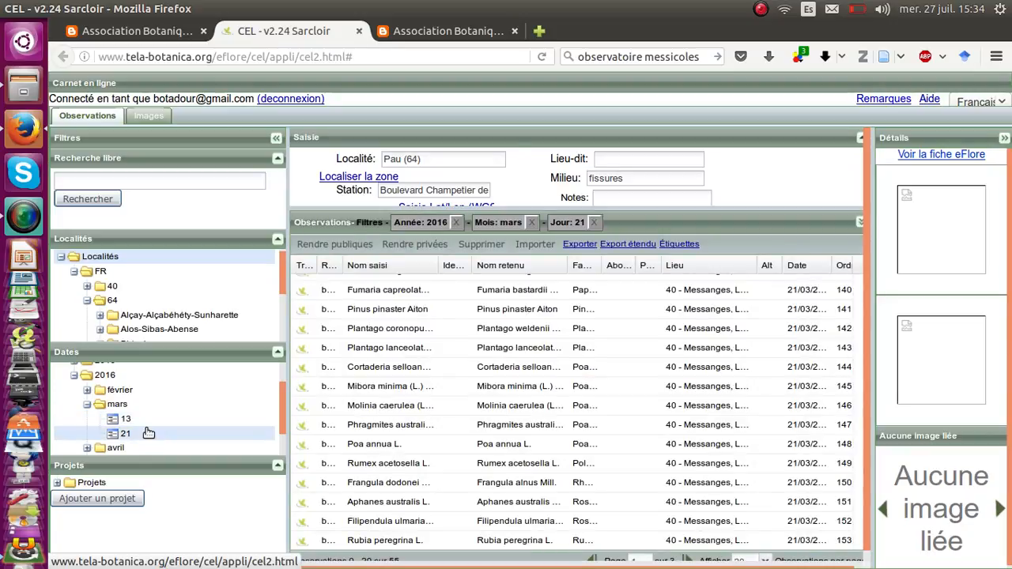
Filter the observations by the cooperative project ABBAobs, remove the year, month and day filters, and look through the list
left_click(57, 483)
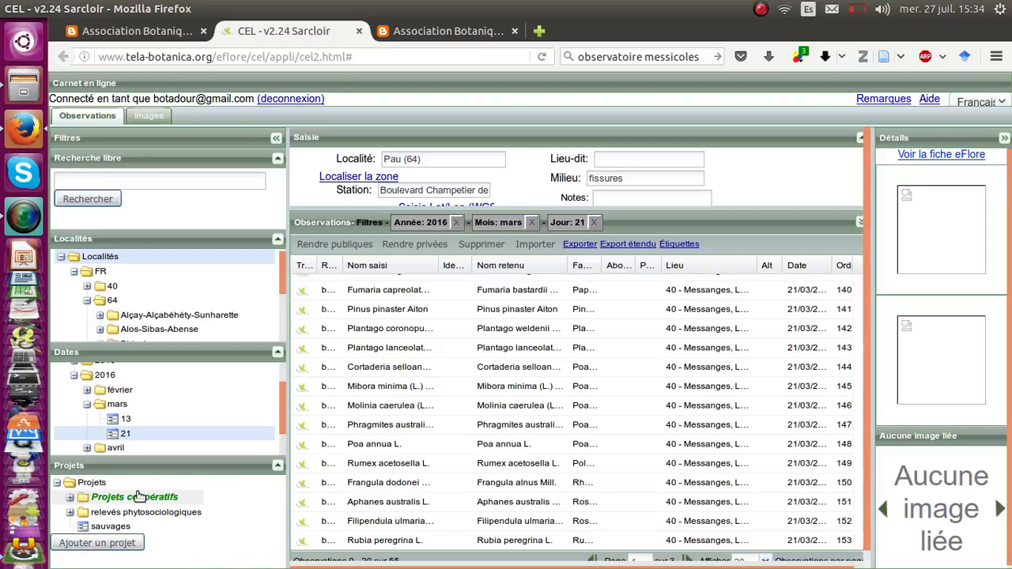
left_click(69, 499)
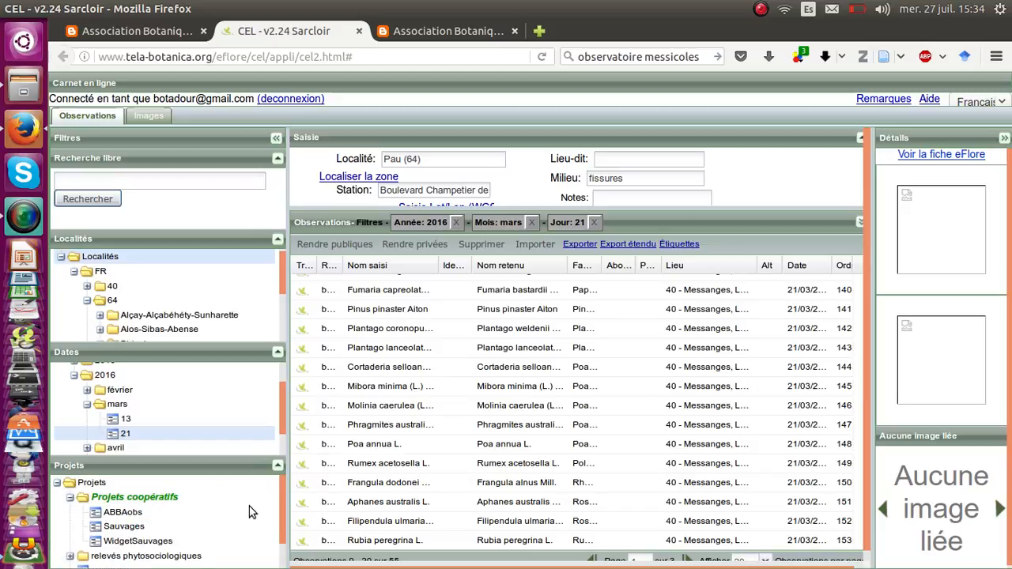
left_click(143, 516)
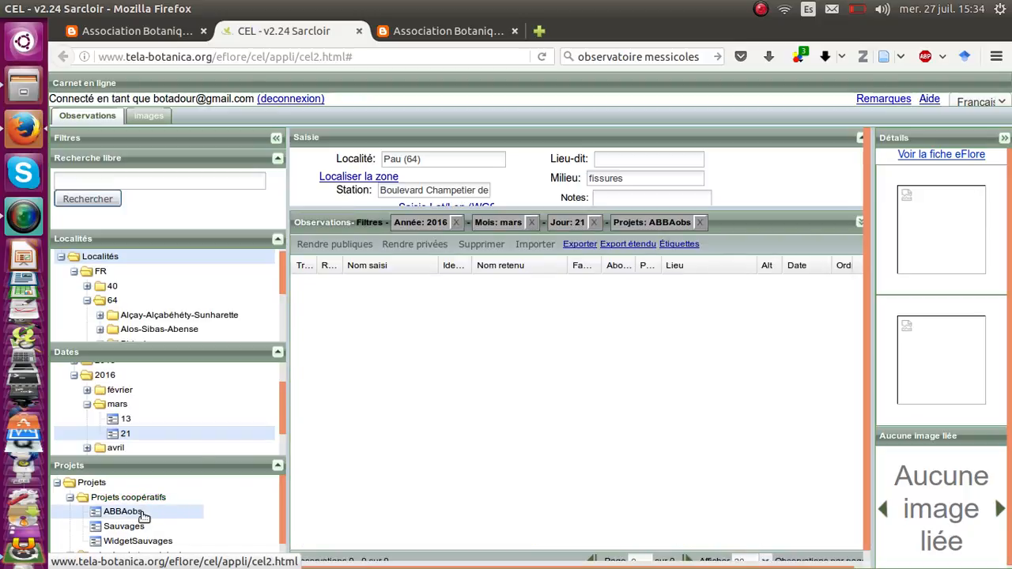
left_click(456, 222)
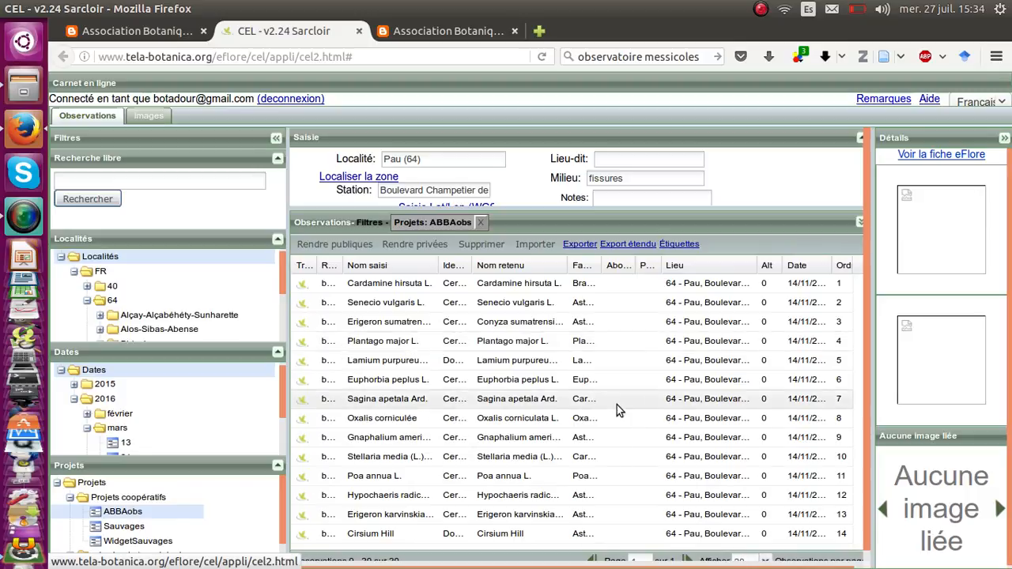
scroll(617, 409, "down", 3)
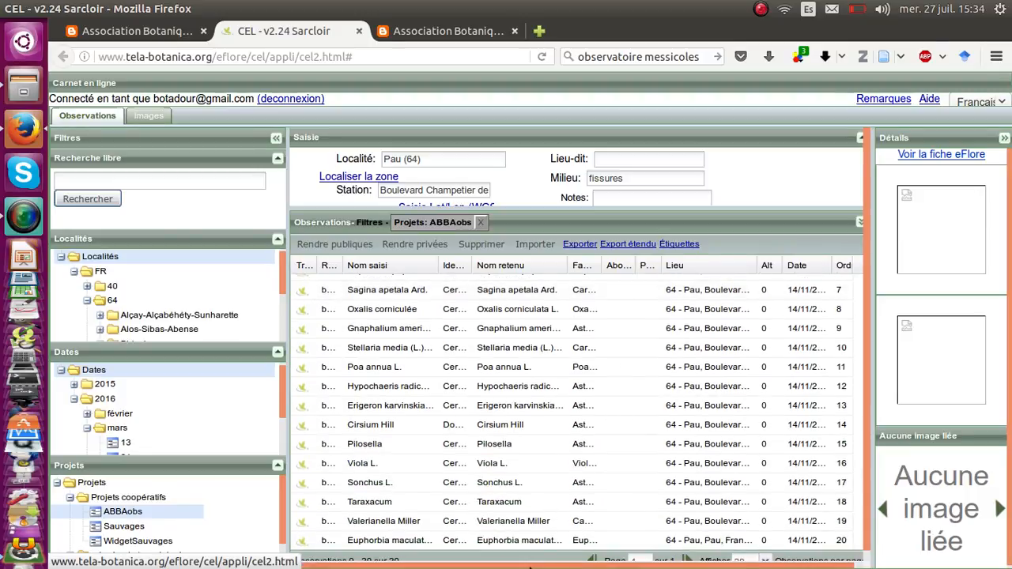
scroll(544, 486, "down", 1)
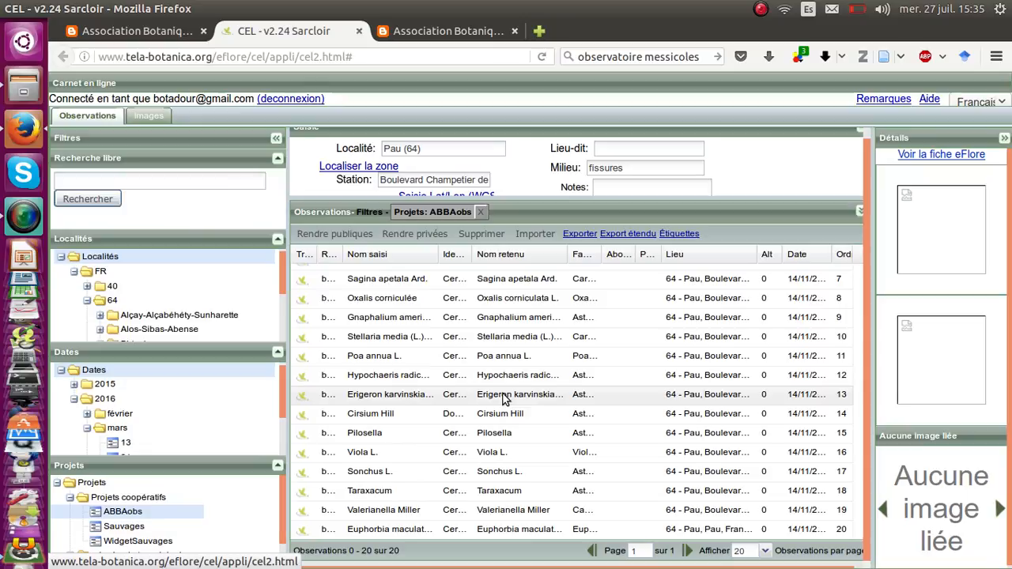
Select the Erigeron karvinskianus observation and enlarge the Saisie form to examine its entered details
left_click(356, 400)
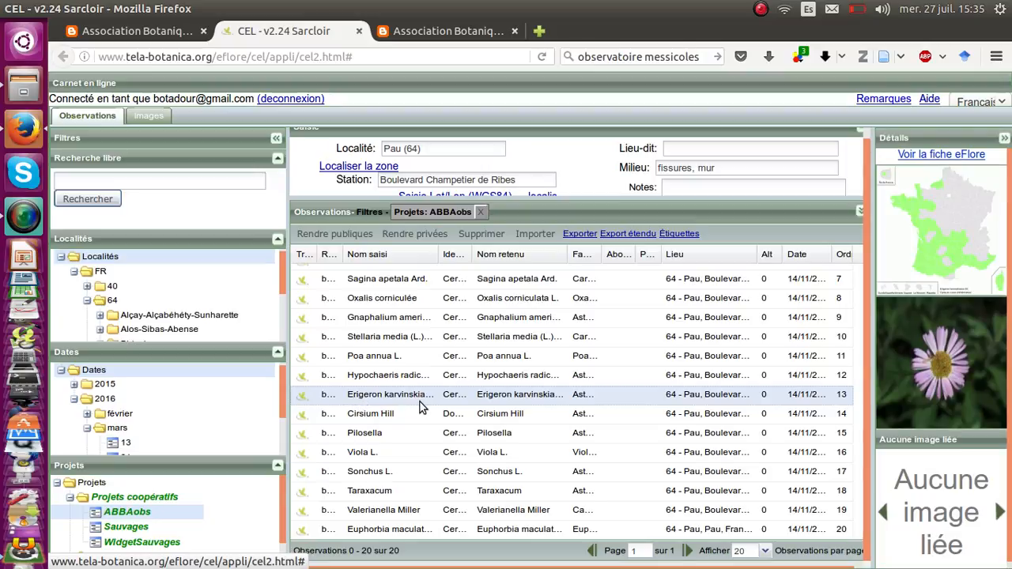
left_click_drag(554, 199, 569, 368)
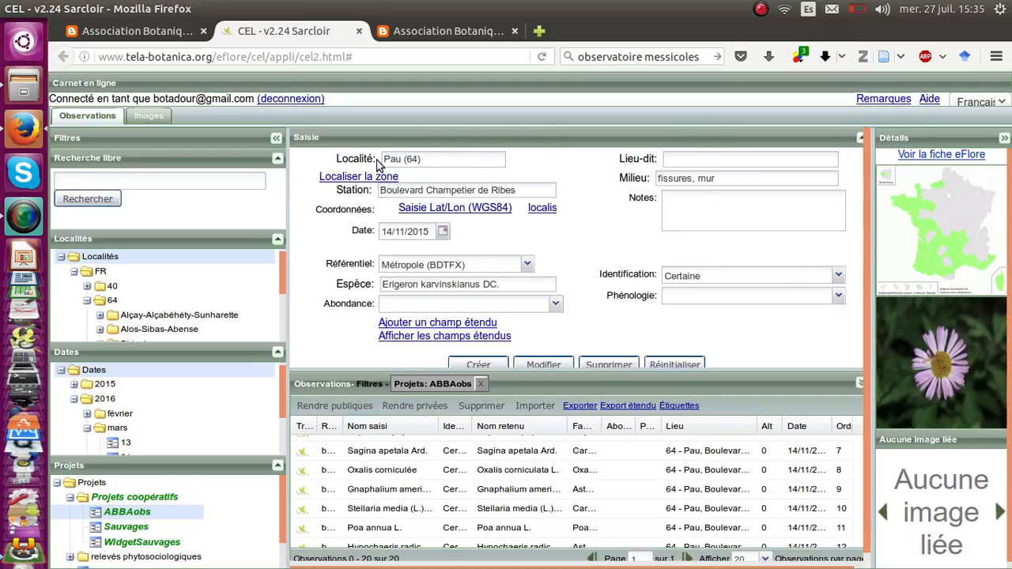
scroll(431, 522, "down", 3)
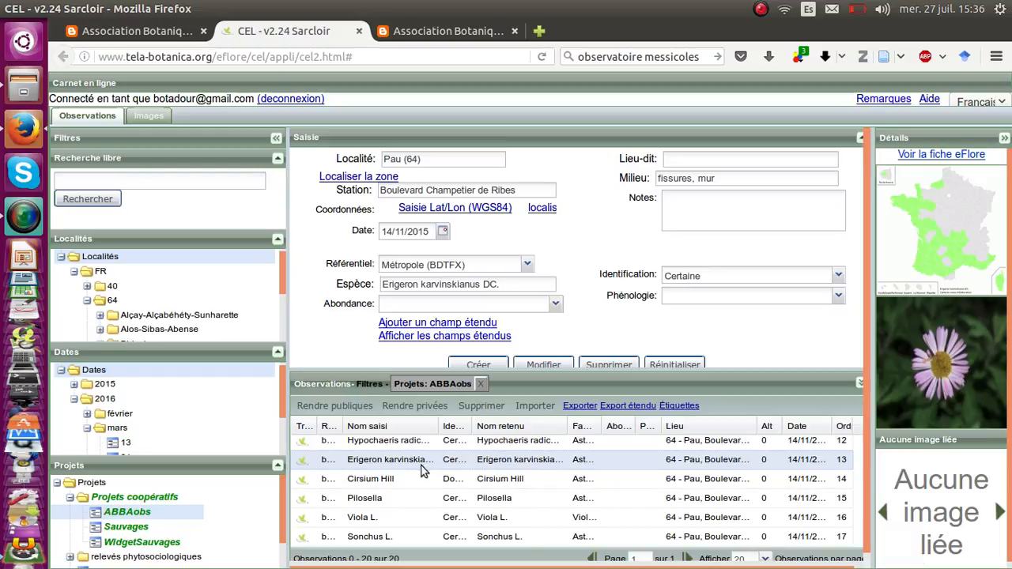
Open the eFlore sheet for Erigeron karvinskianus and look through its illustrations
left_click(921, 156)
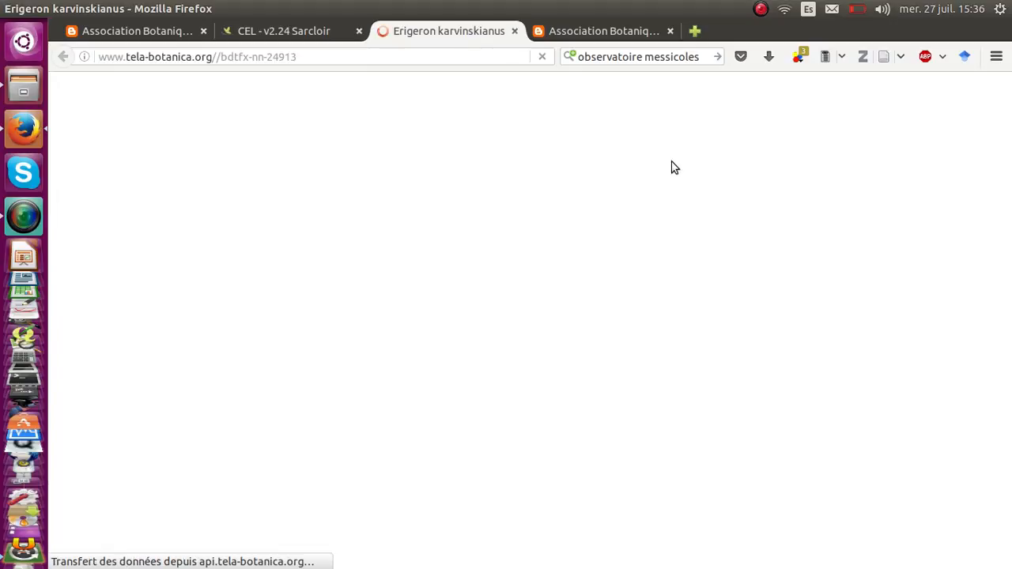
scroll(516, 181, "down", 3)
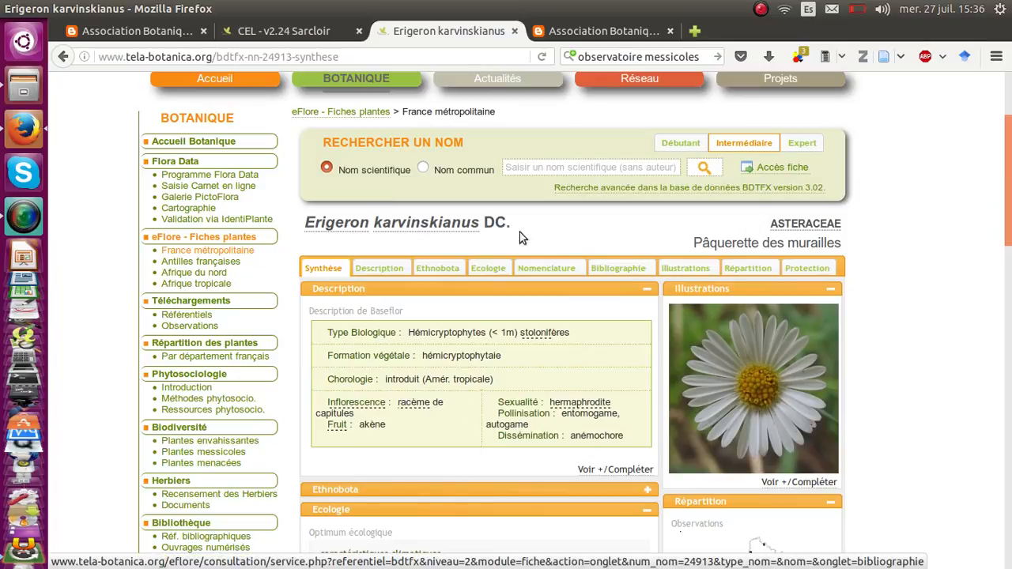
left_click(704, 271)
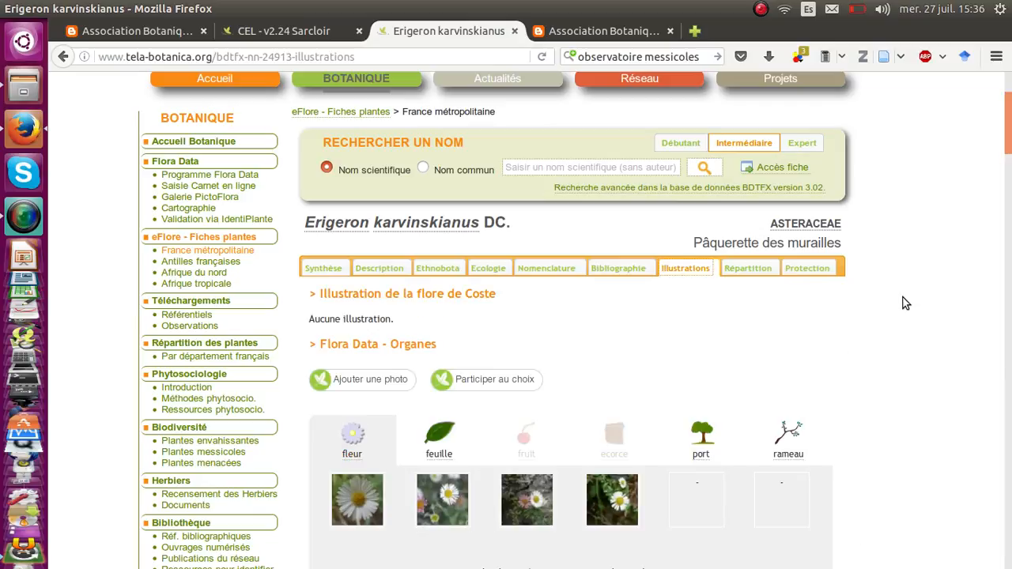
scroll(906, 303, "down", 6)
scroll(905, 304, "down", 10)
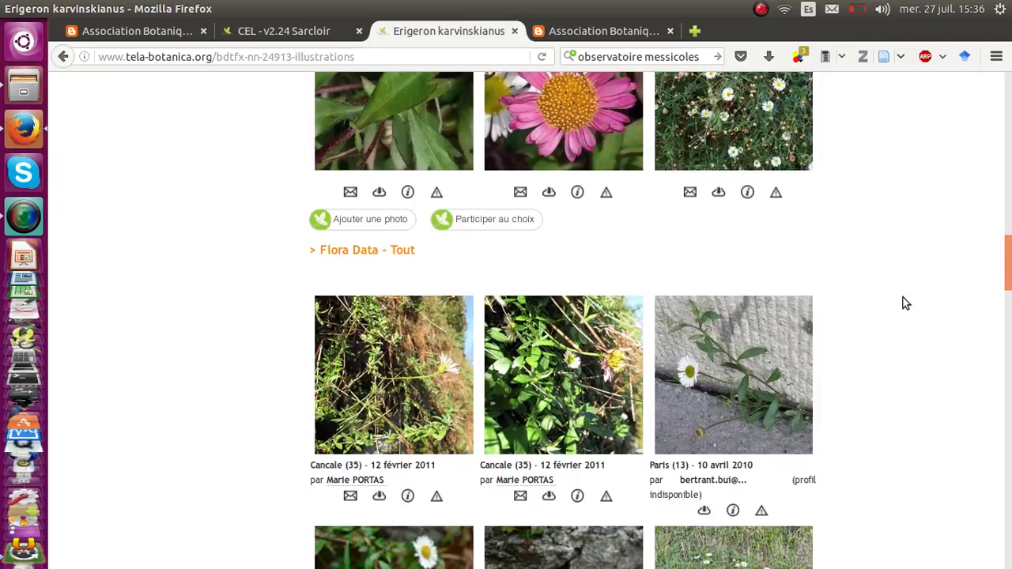
Return to the Carnet en ligne page, enlarge the observations list and remove the ABBAobs project filter
left_click(289, 37)
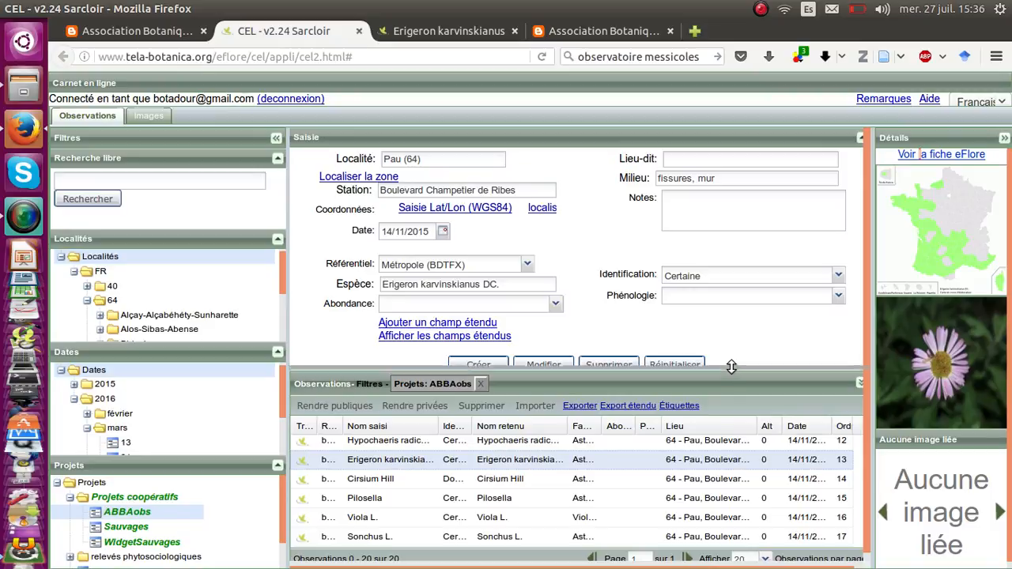
left_click_drag(730, 369, 714, 228)
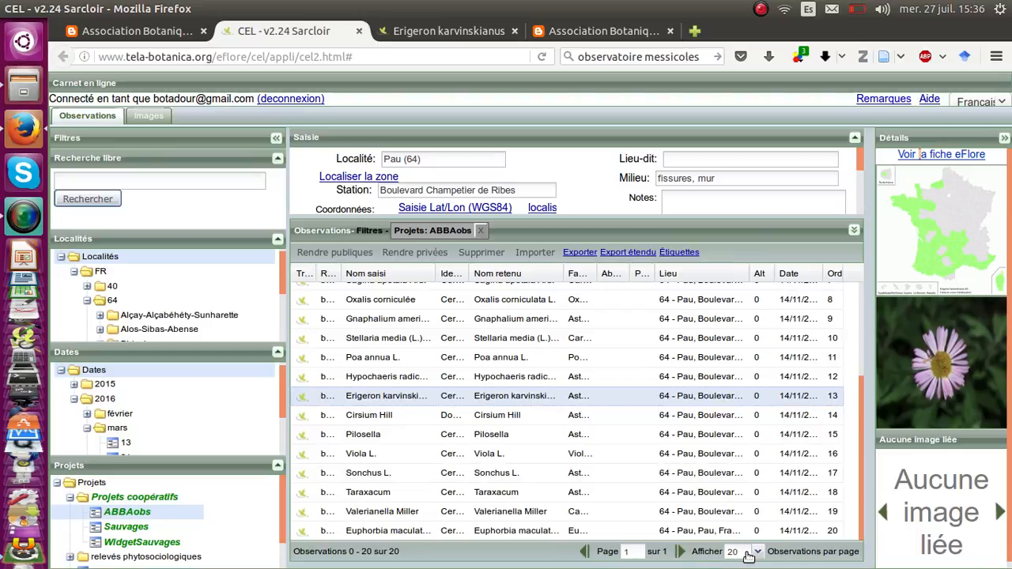
left_click(480, 232)
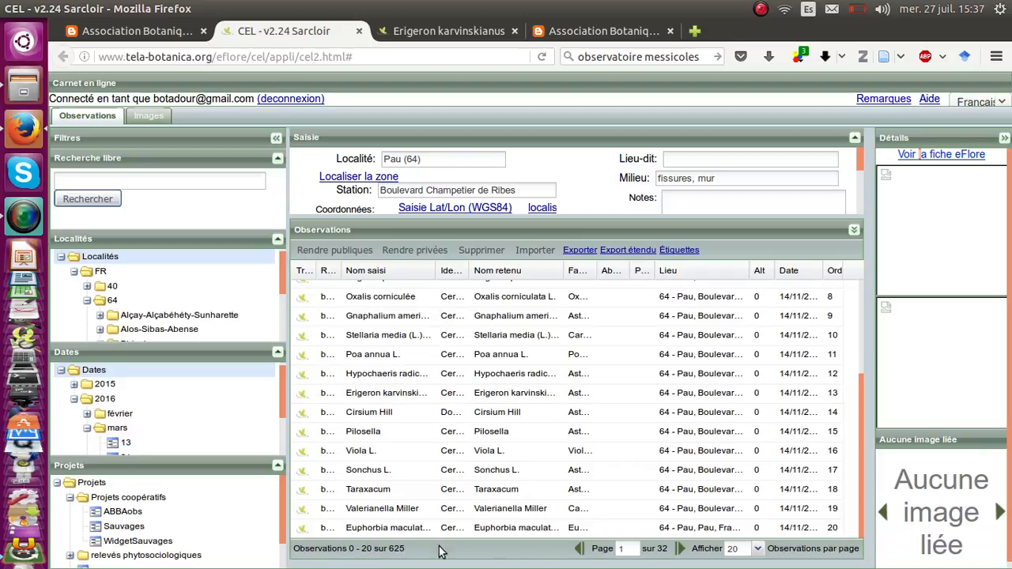
Set the observations list to display 100 observations per page
double_click(619, 552)
key("BackSpace")
left_click(759, 552)
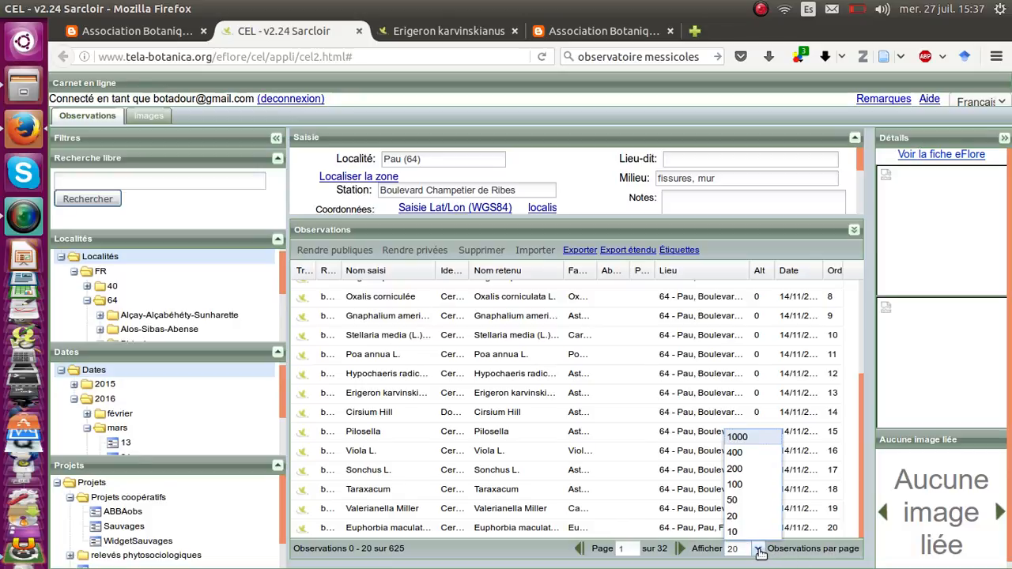
left_click(756, 486)
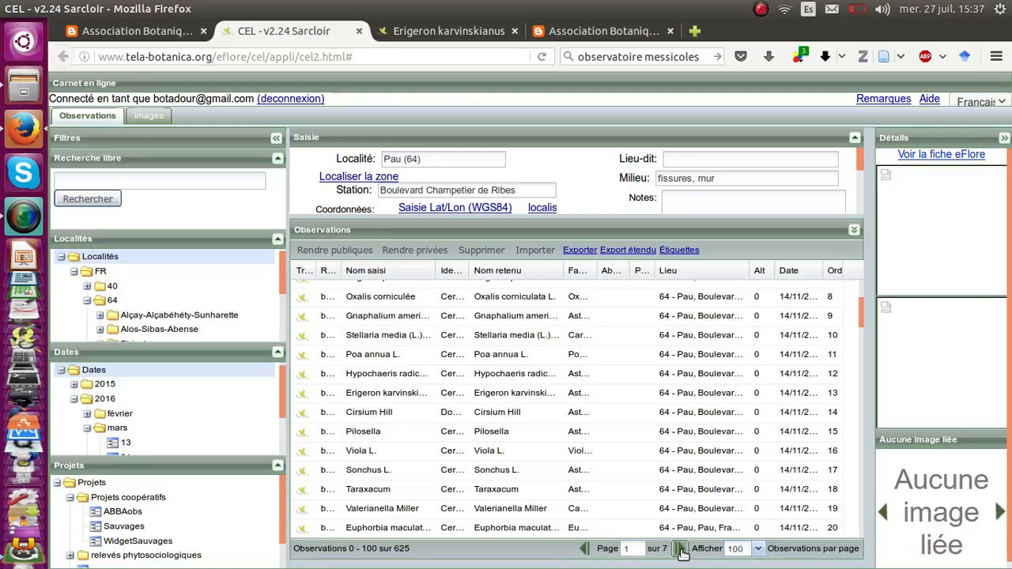
Go to page 7 of the observations list and look at its last entries
double_click(631, 549)
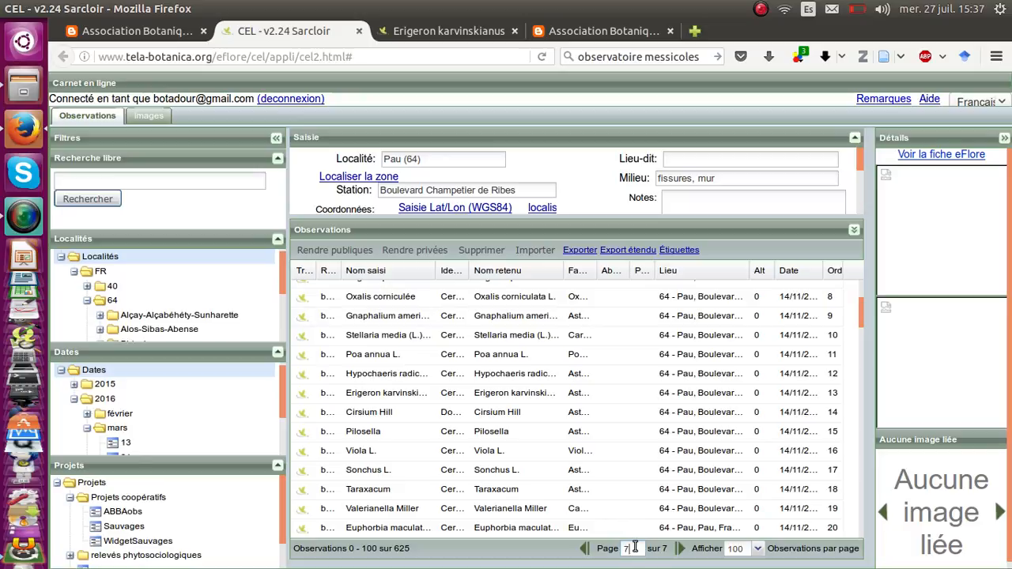
key("Return")
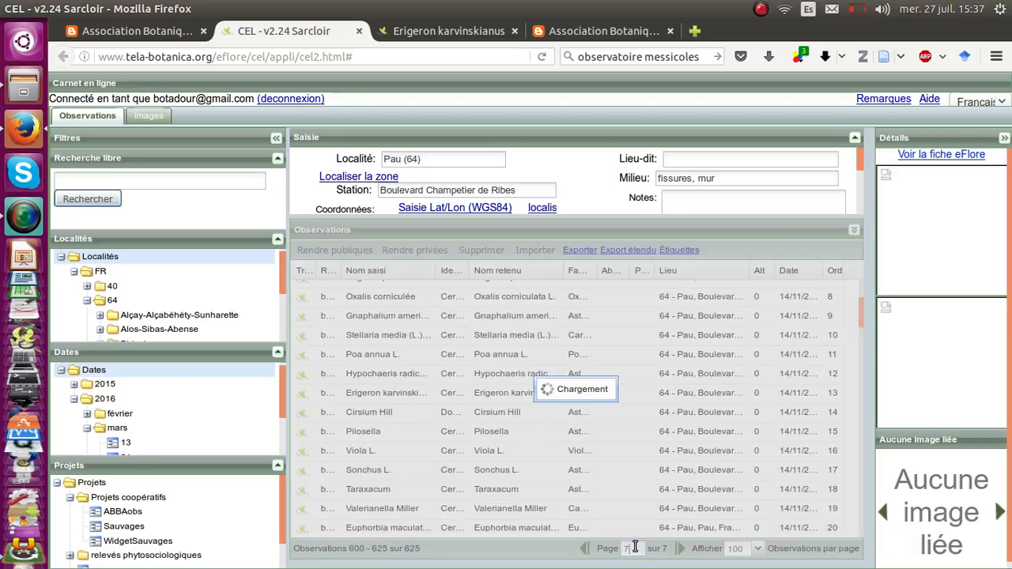
scroll(599, 404, "down", 3)
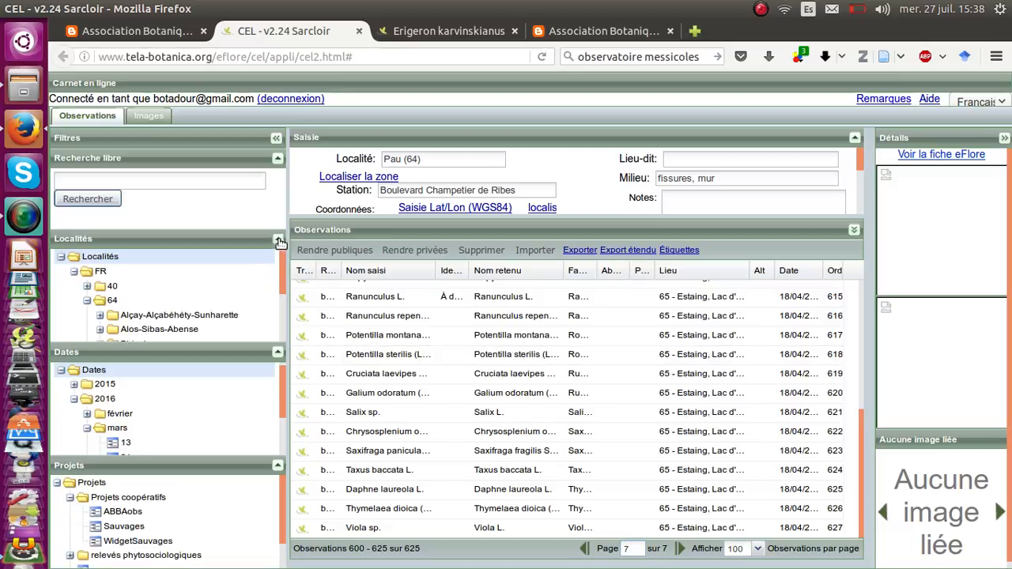
View the Images section and return to the Observations section
left_click(143, 119)
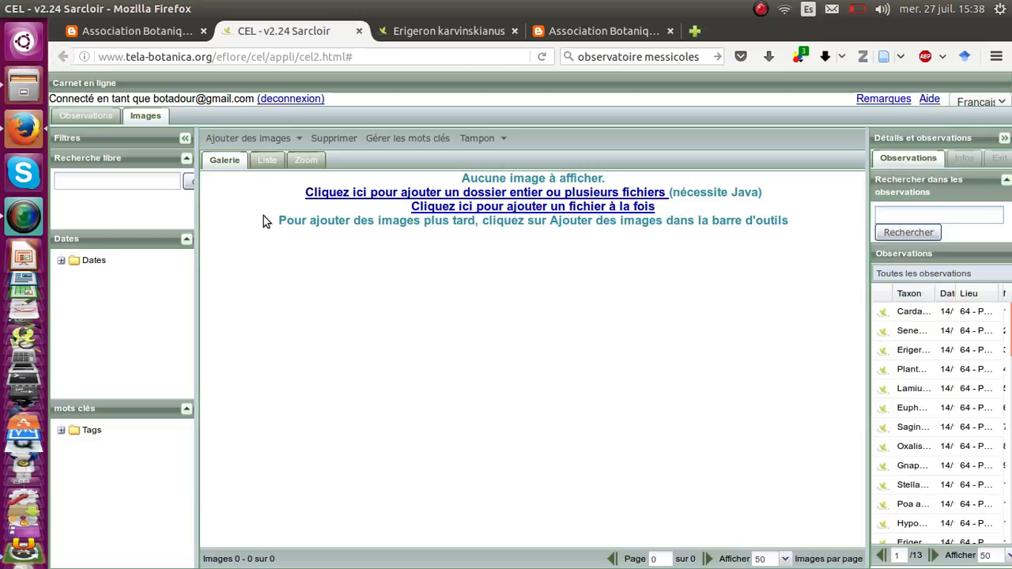
left_click(89, 118)
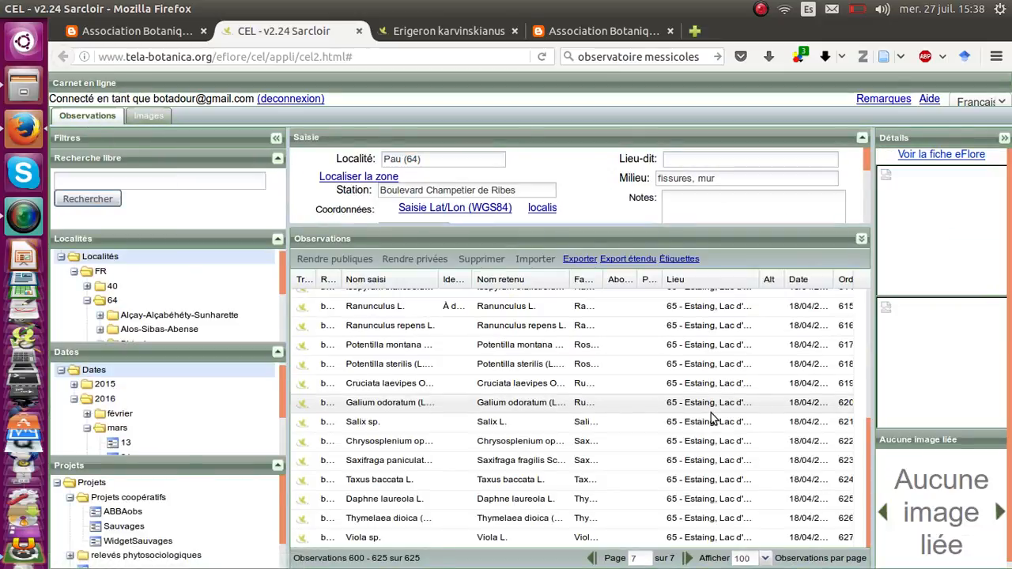